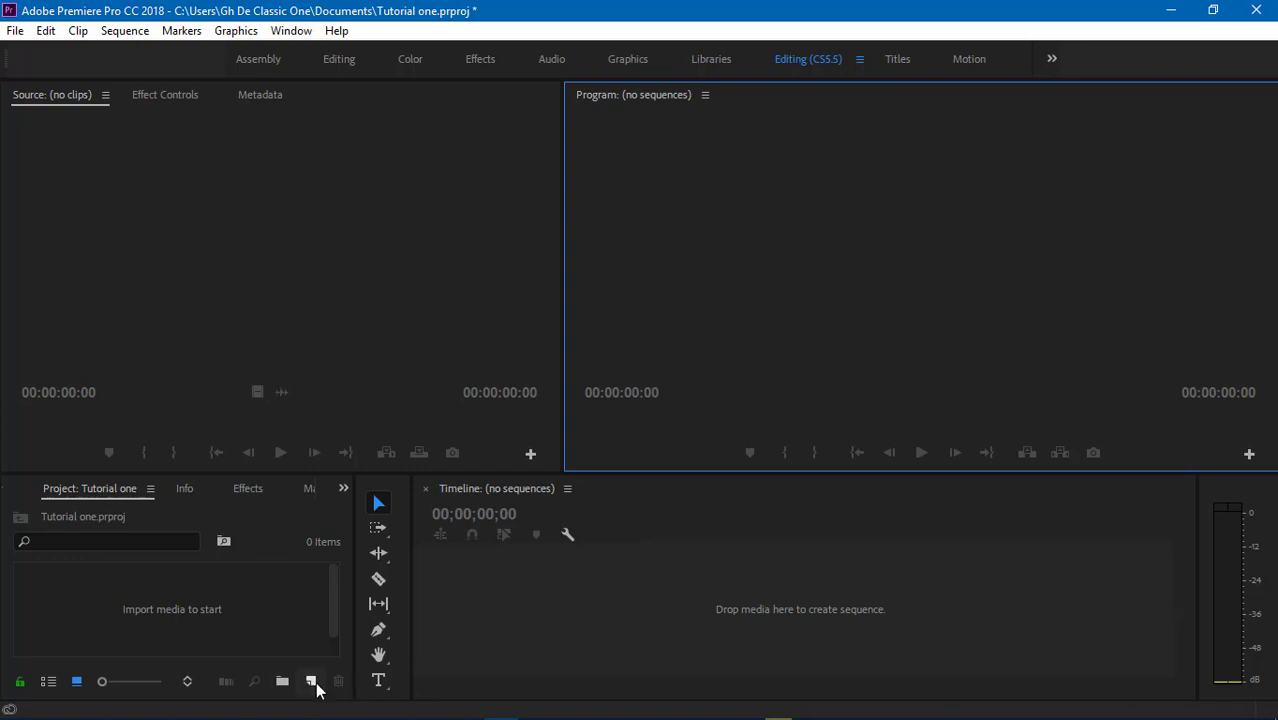
- Browse the Sequence, Clip, File and Graphics menus, then choose Sequence from the Project panel's New Item list
click(311, 682)
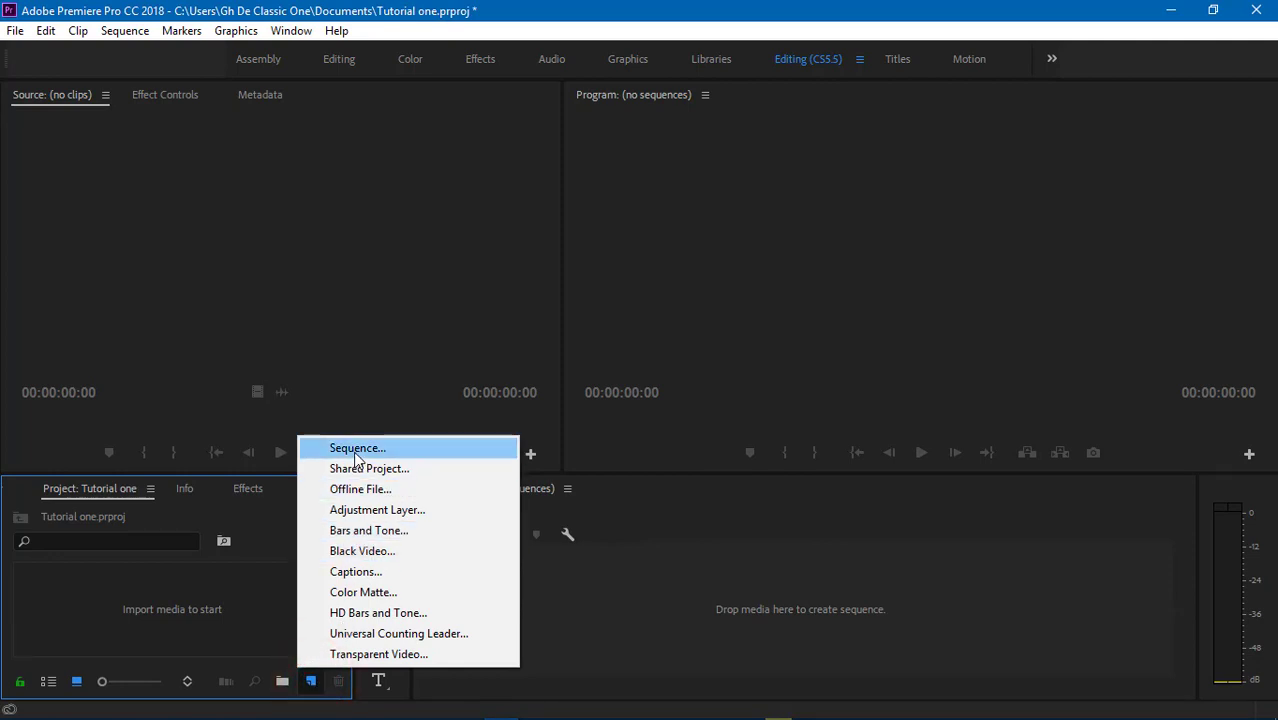
click(201, 622)
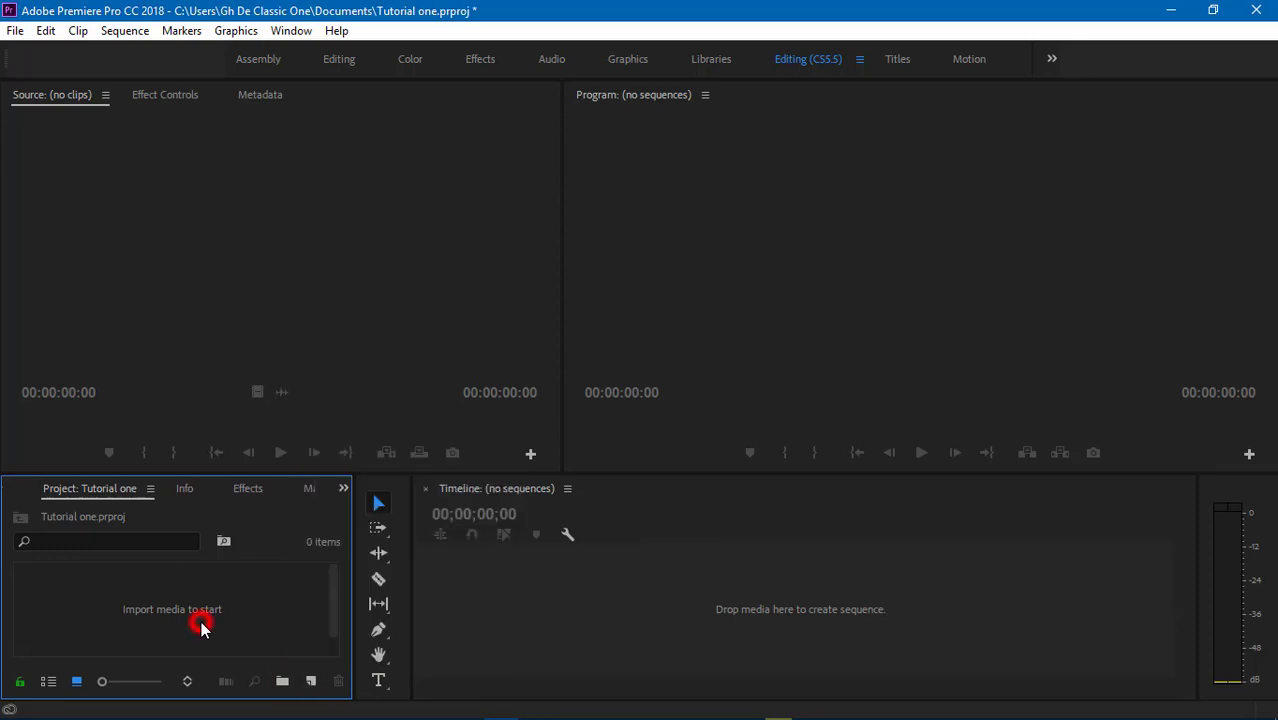
click(125, 31)
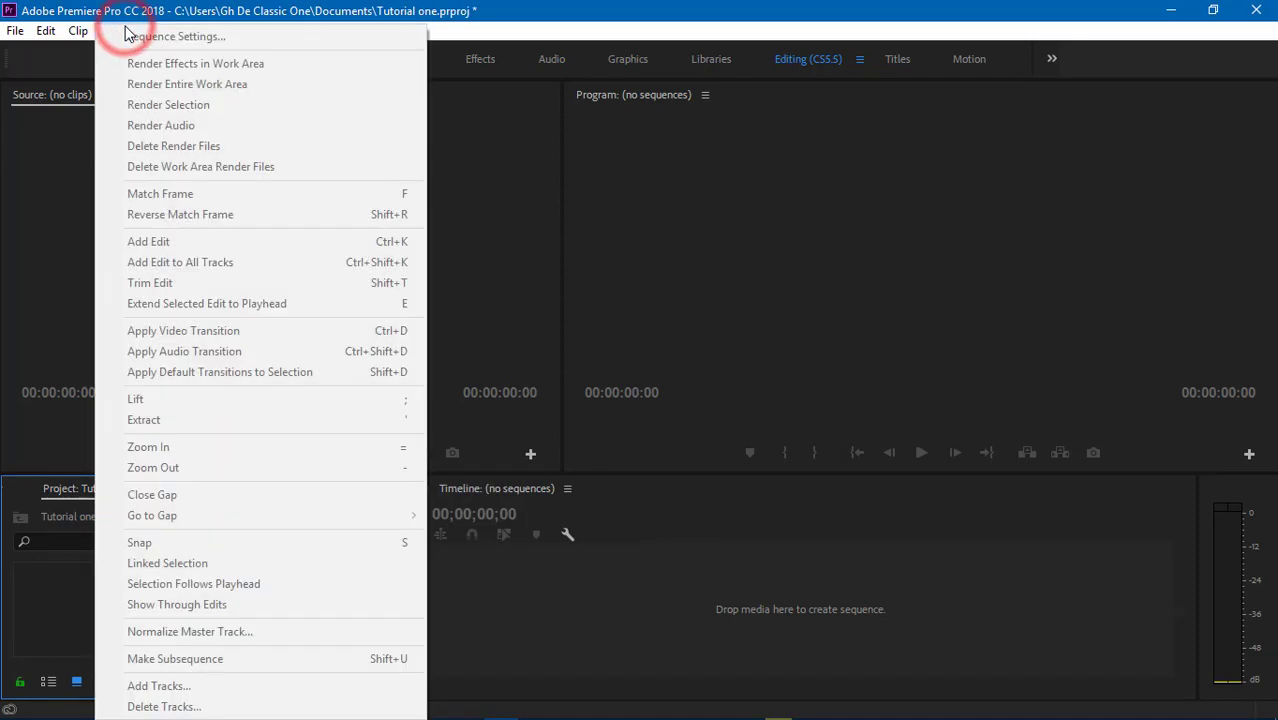
click(108, 32)
click(110, 32)
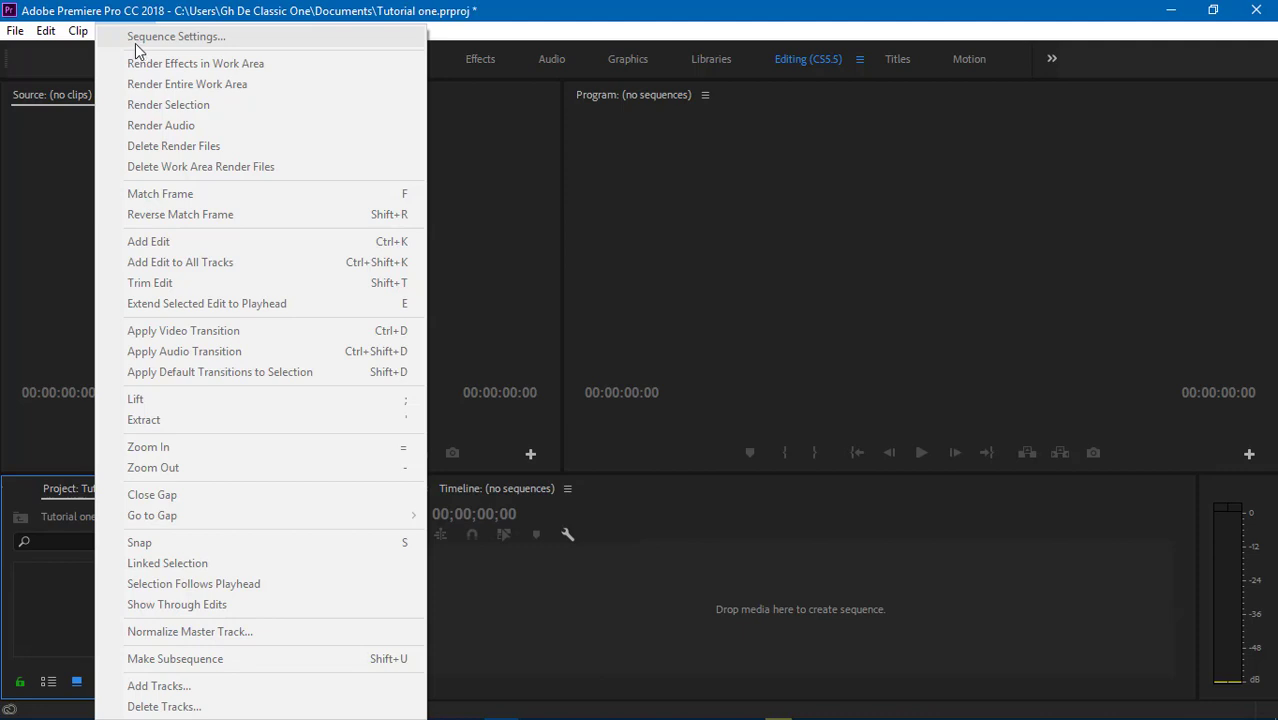
click(75, 34)
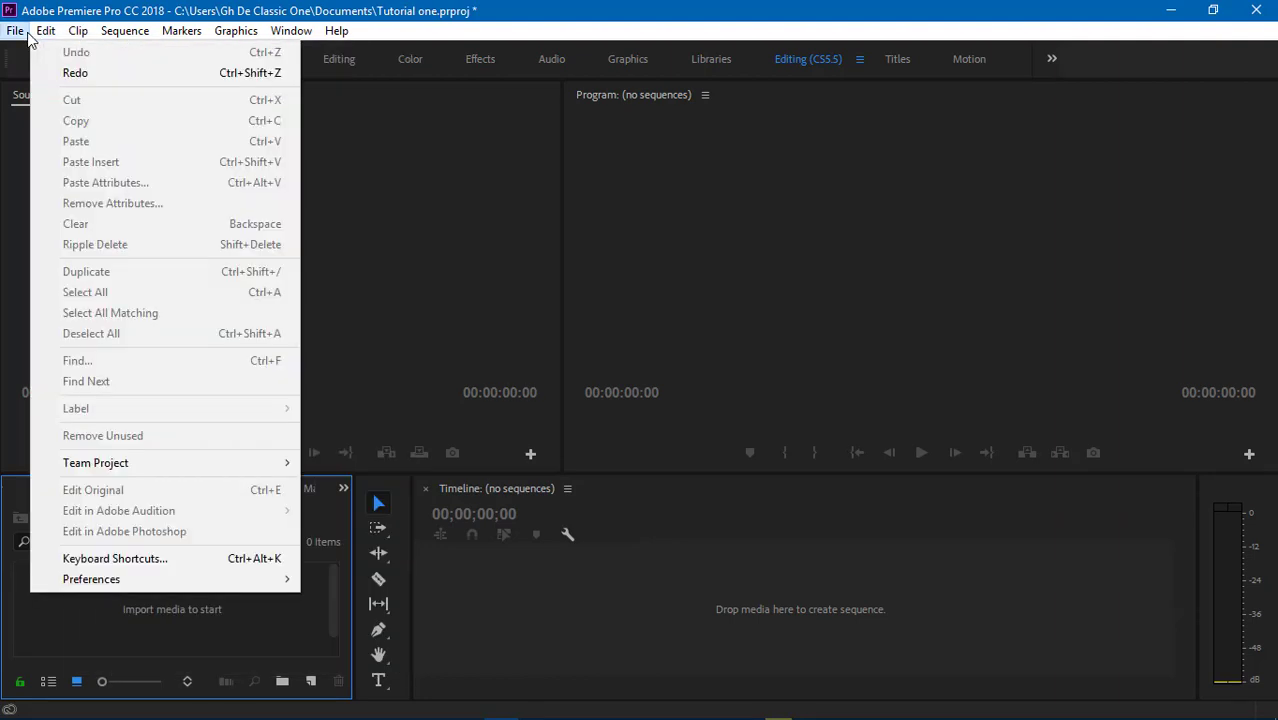
mouse_move(18, 32)
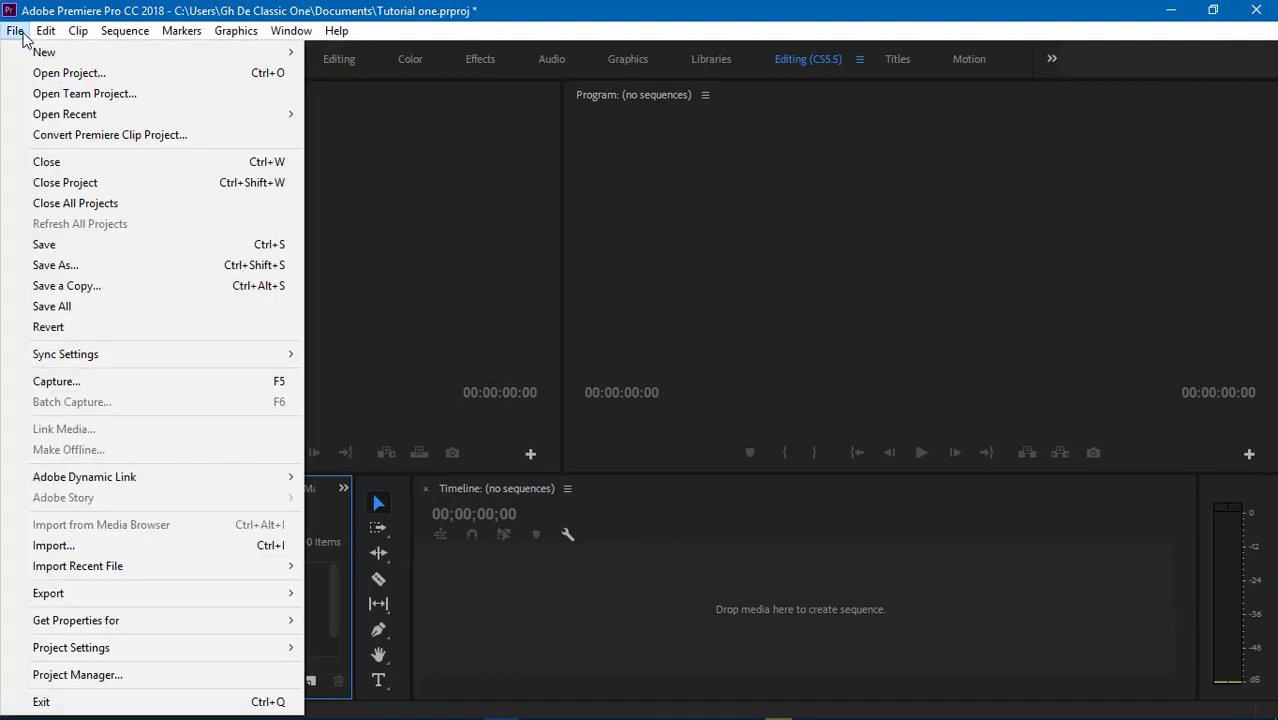
mouse_move(236, 30)
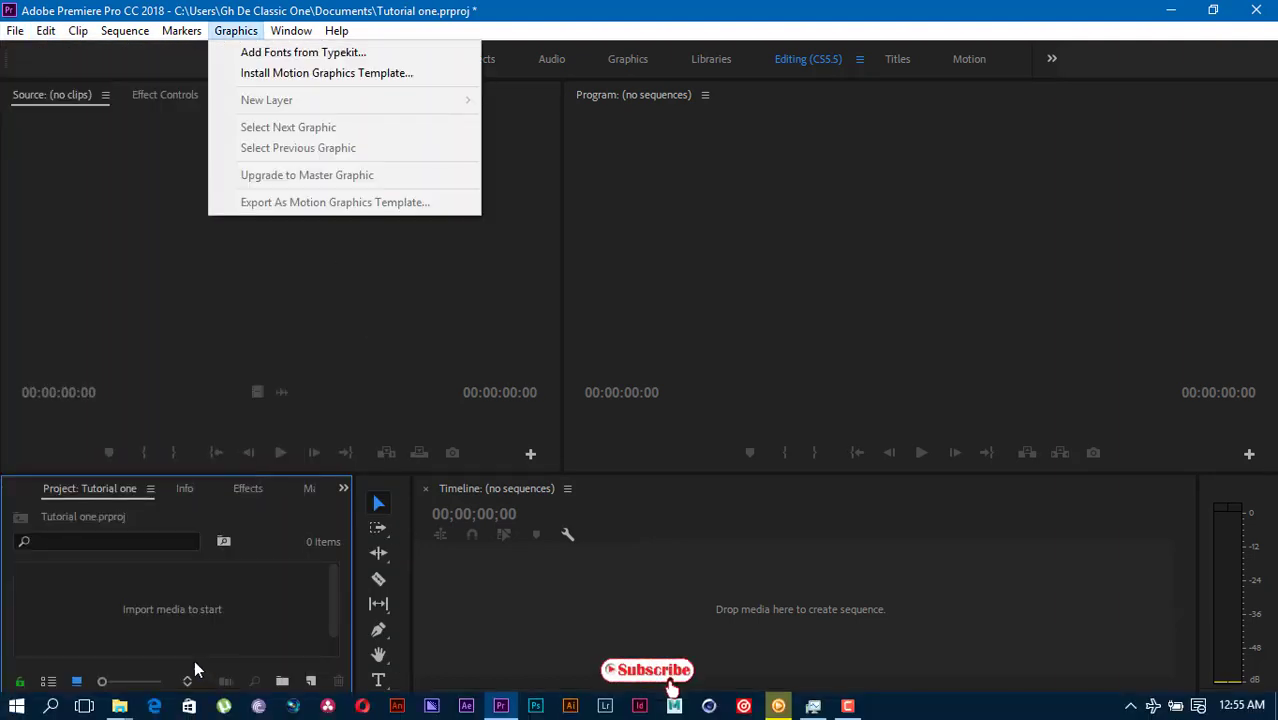
click(311, 682)
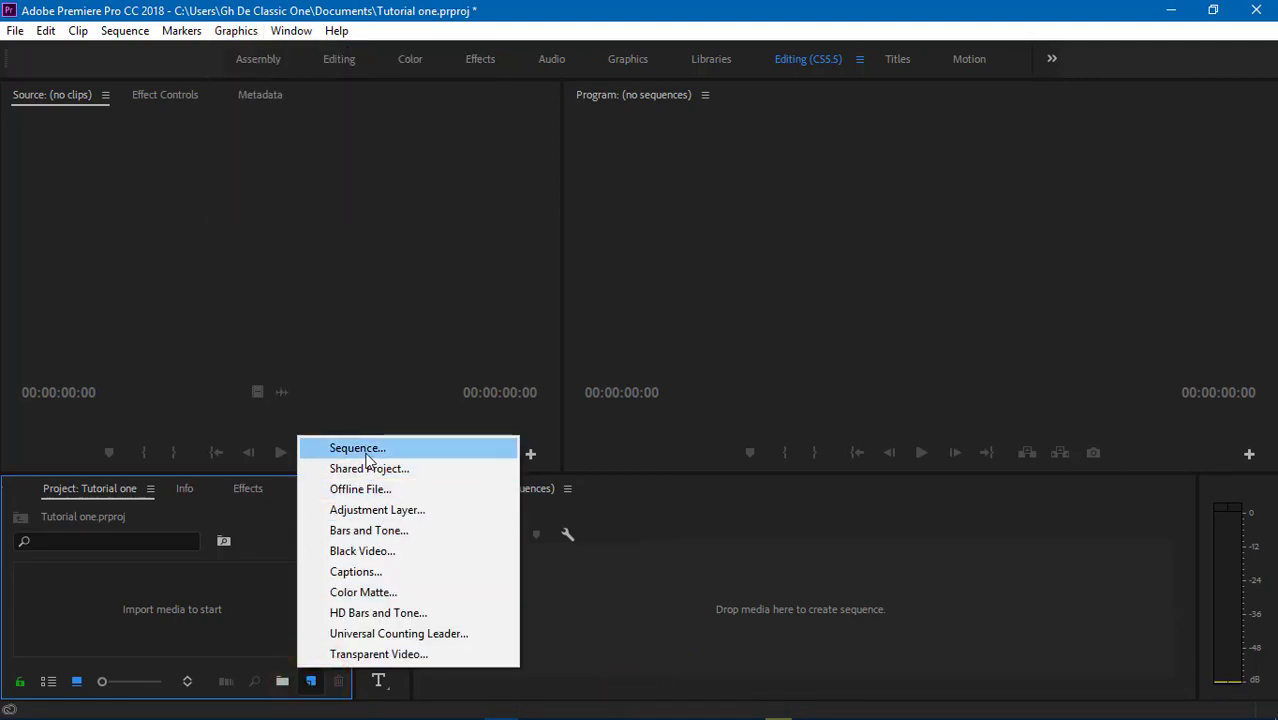
click(366, 452)
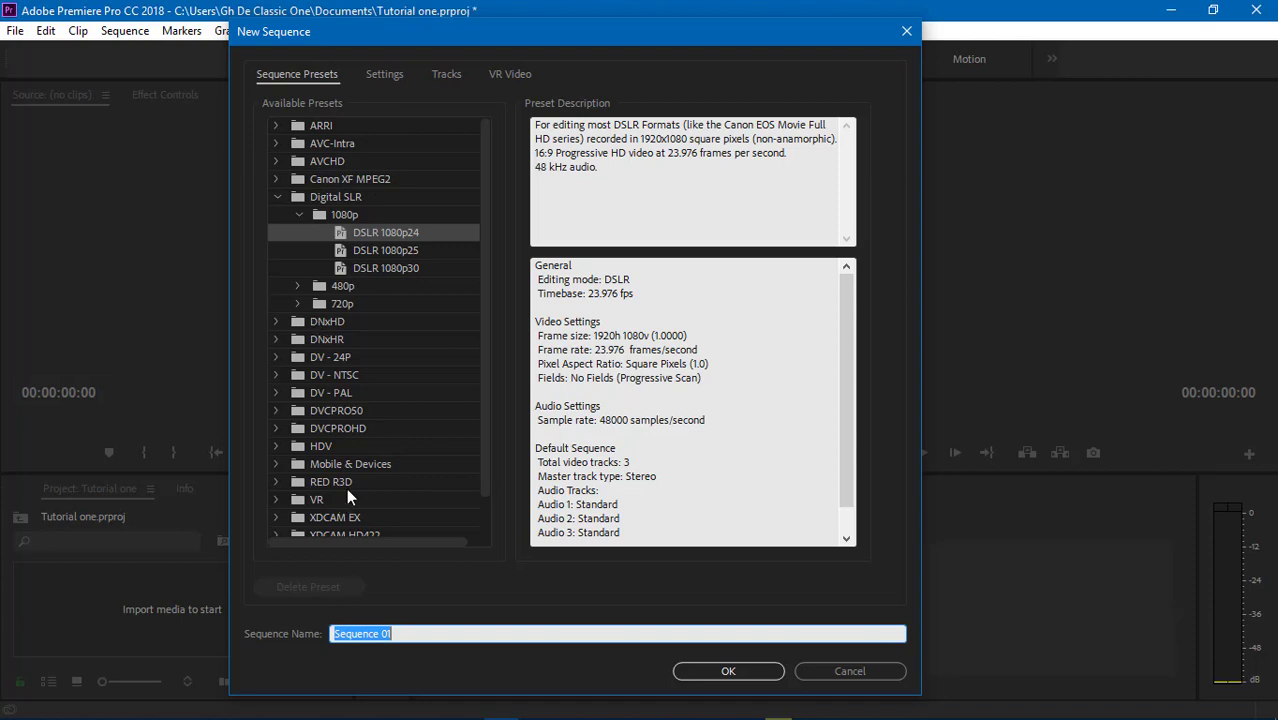
- Compare presets and select Digital SLR > 1080p > DSLR 1080p25 (1920x1080, 25 fps)
drag(482, 402, 474, 486)
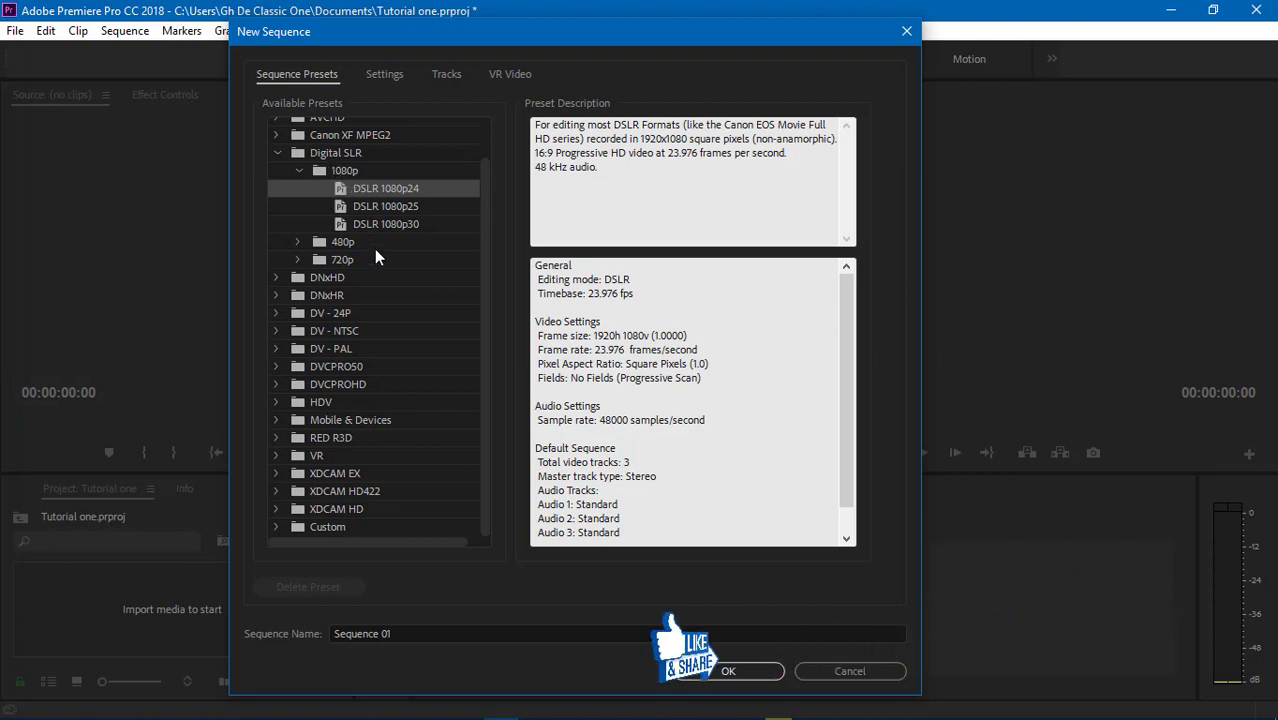
click(366, 206)
click(360, 190)
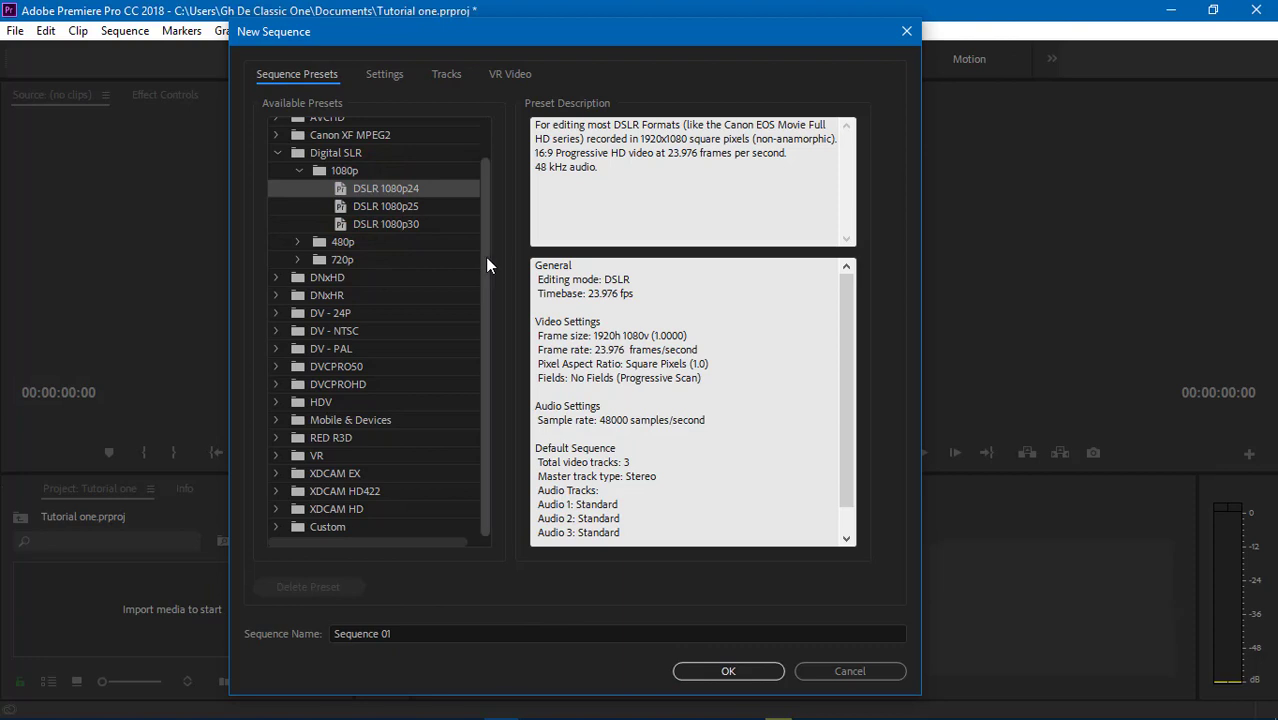
drag(485, 257, 479, 206)
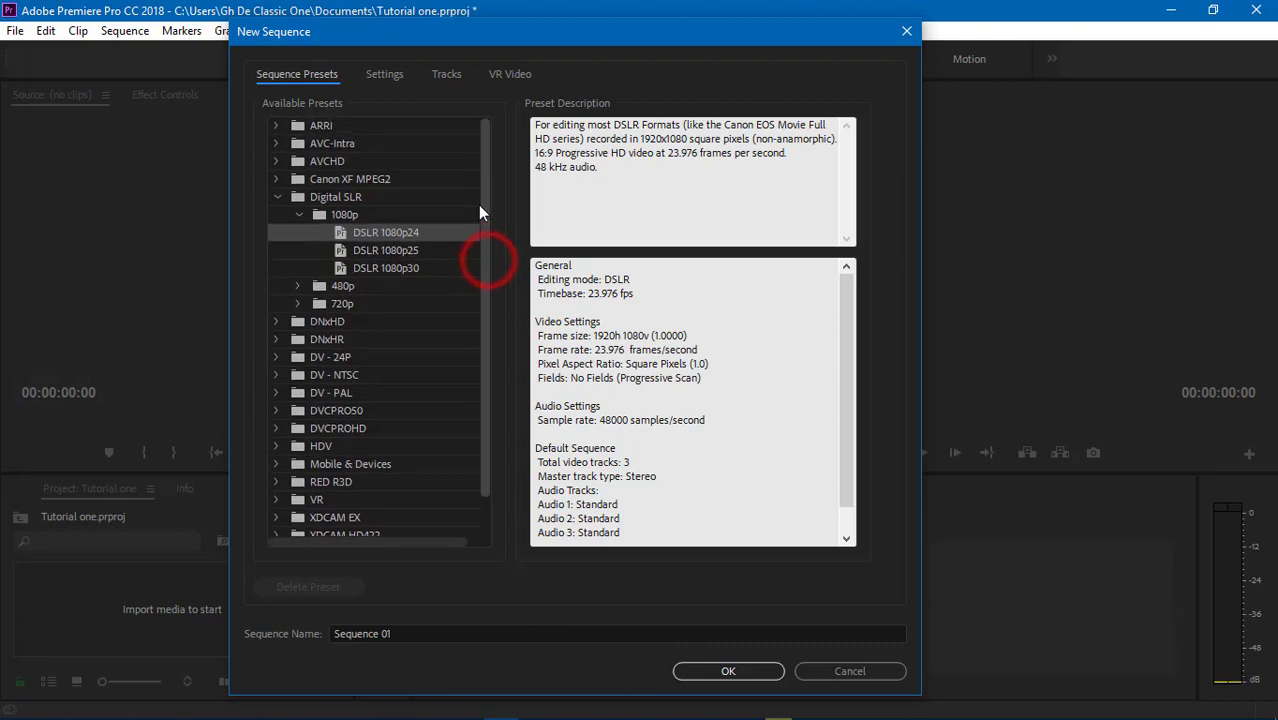
click(278, 184)
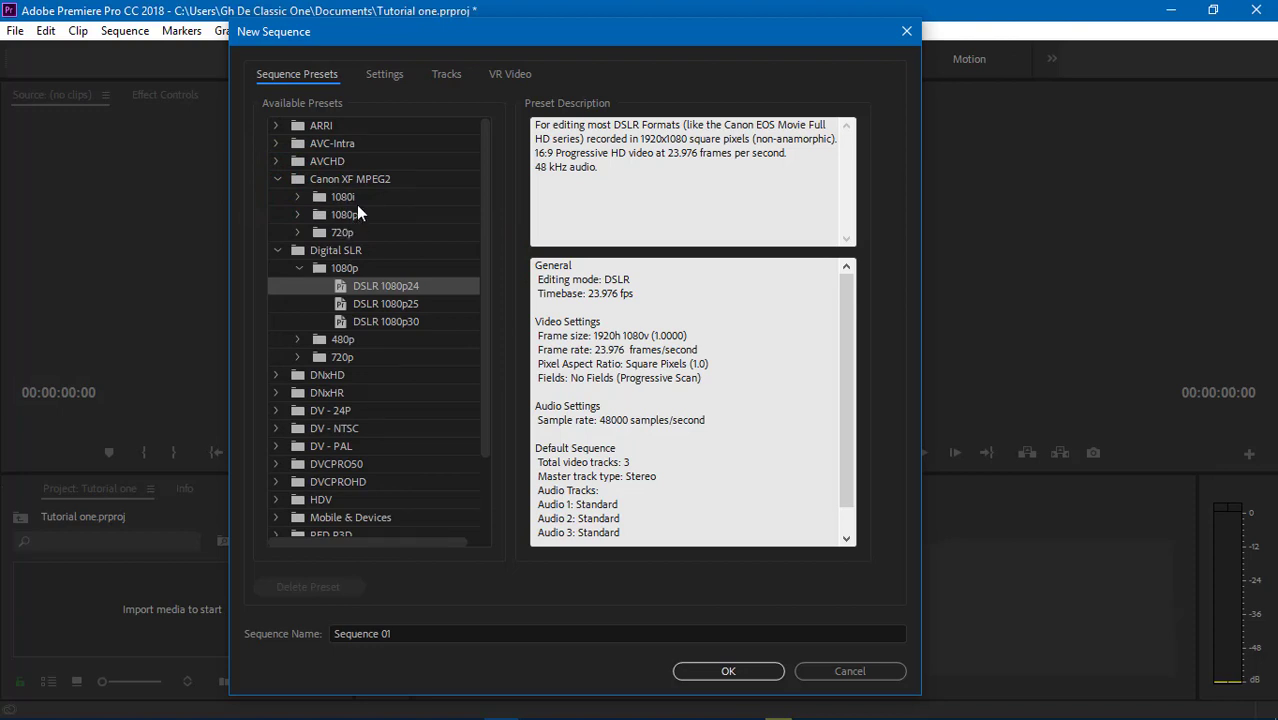
click(280, 182)
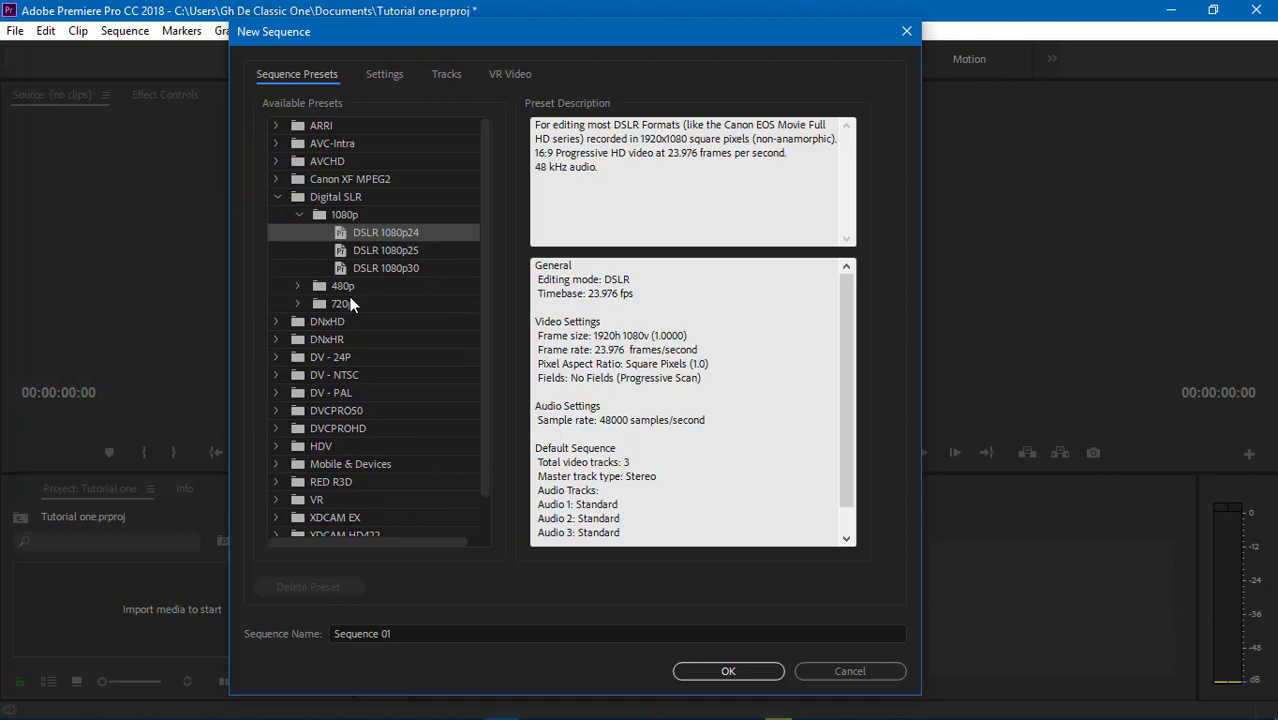
click(365, 268)
click(385, 250)
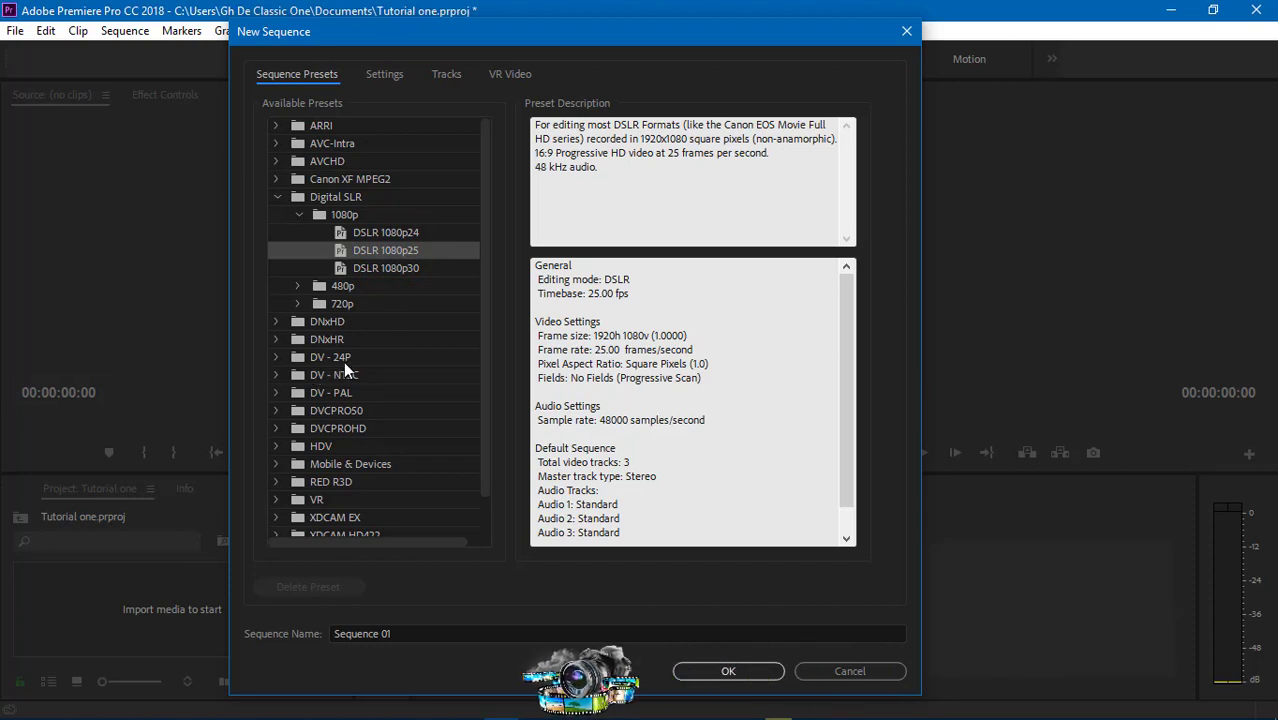
- Expand the Custom presets folder to reveal the Instagram Size preset
drag(485, 343, 487, 442)
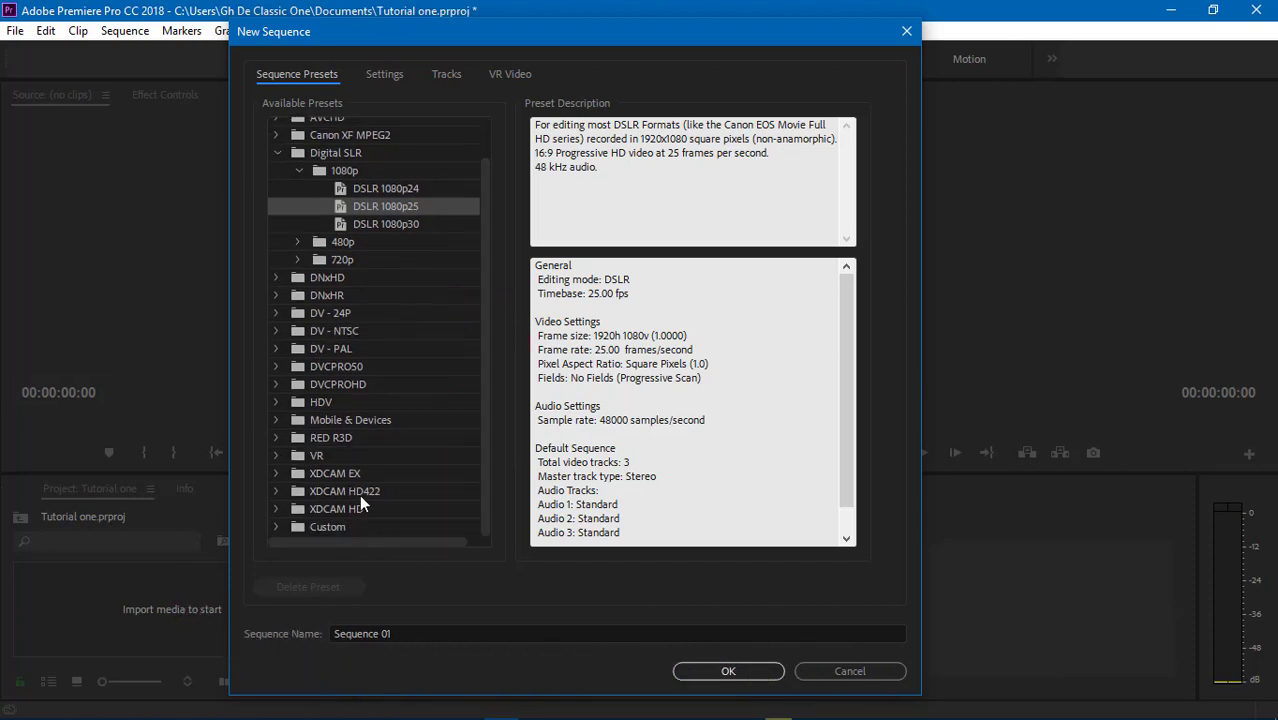
click(278, 528)
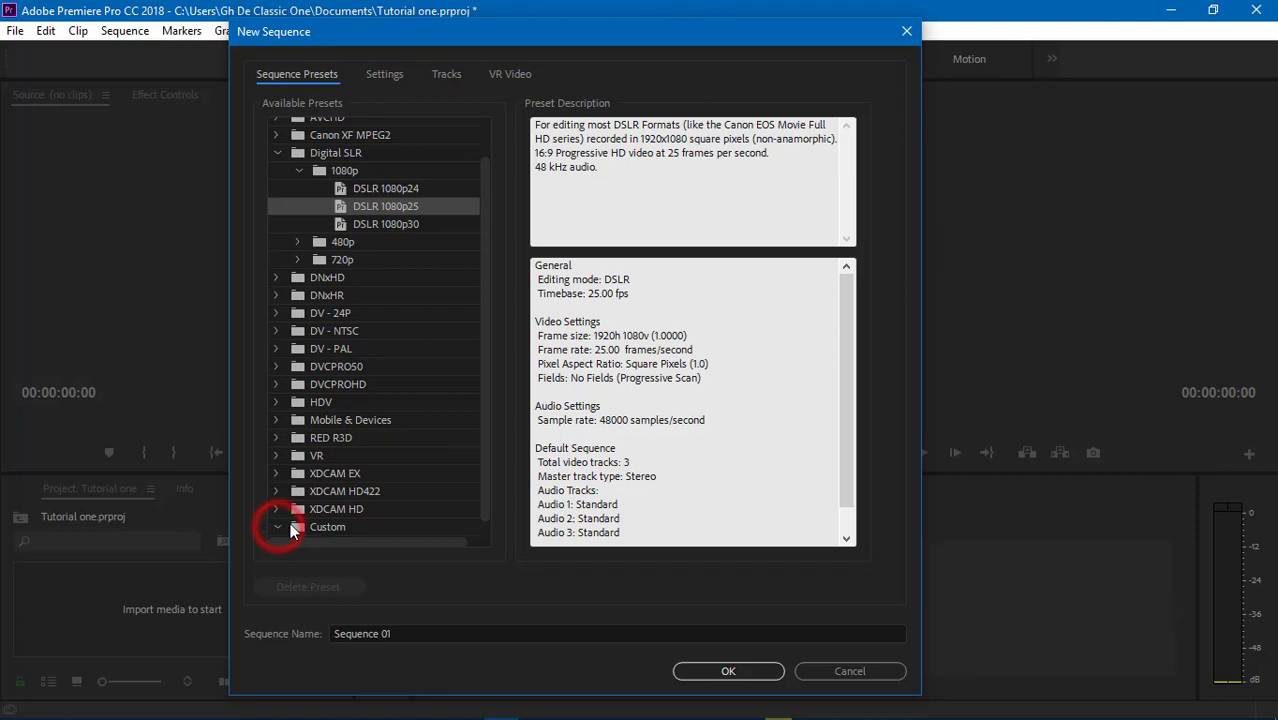
drag(482, 505, 478, 558)
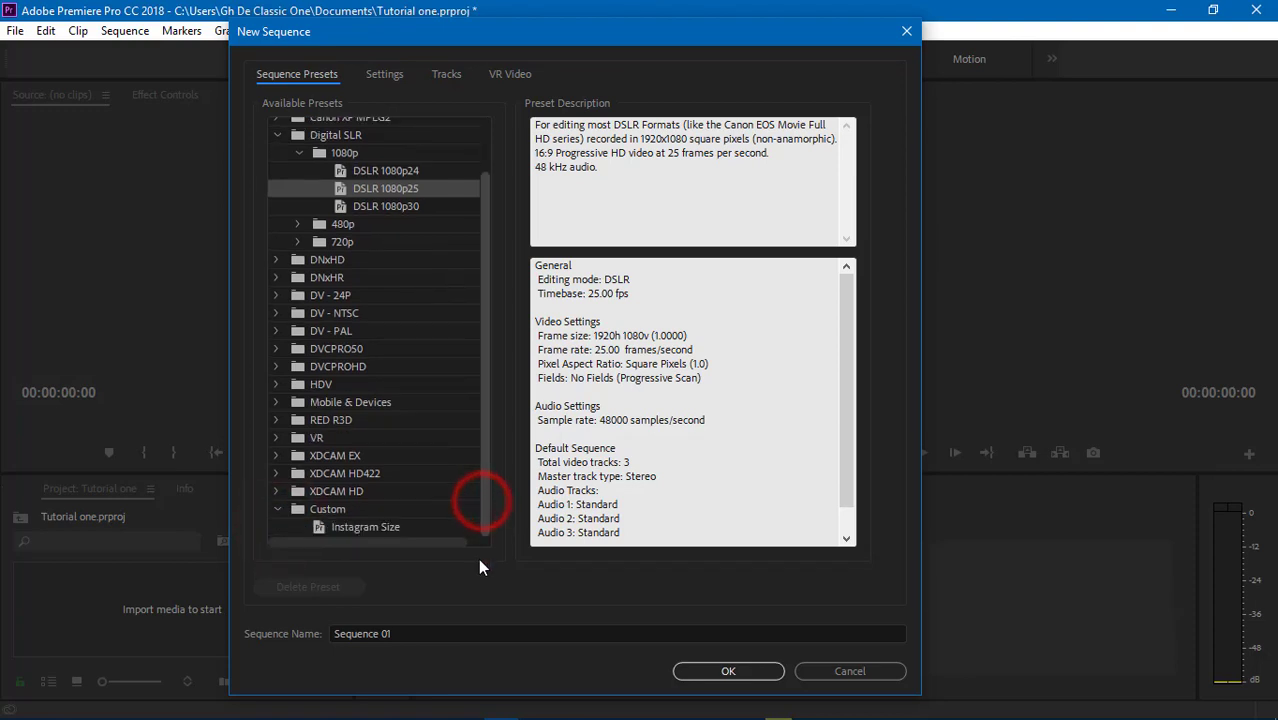
- Try the Instagram Size preset, then settle on DSLR 1080p24 at 23.976 fps
click(366, 527)
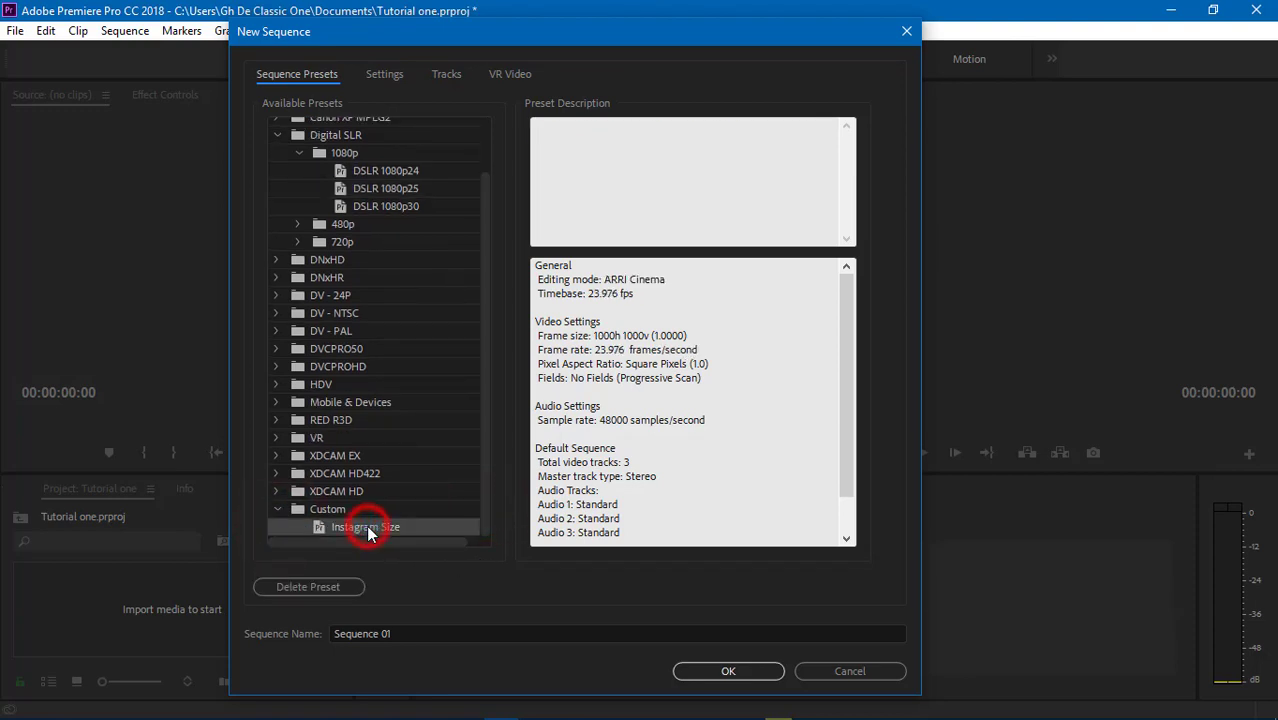
click(278, 510)
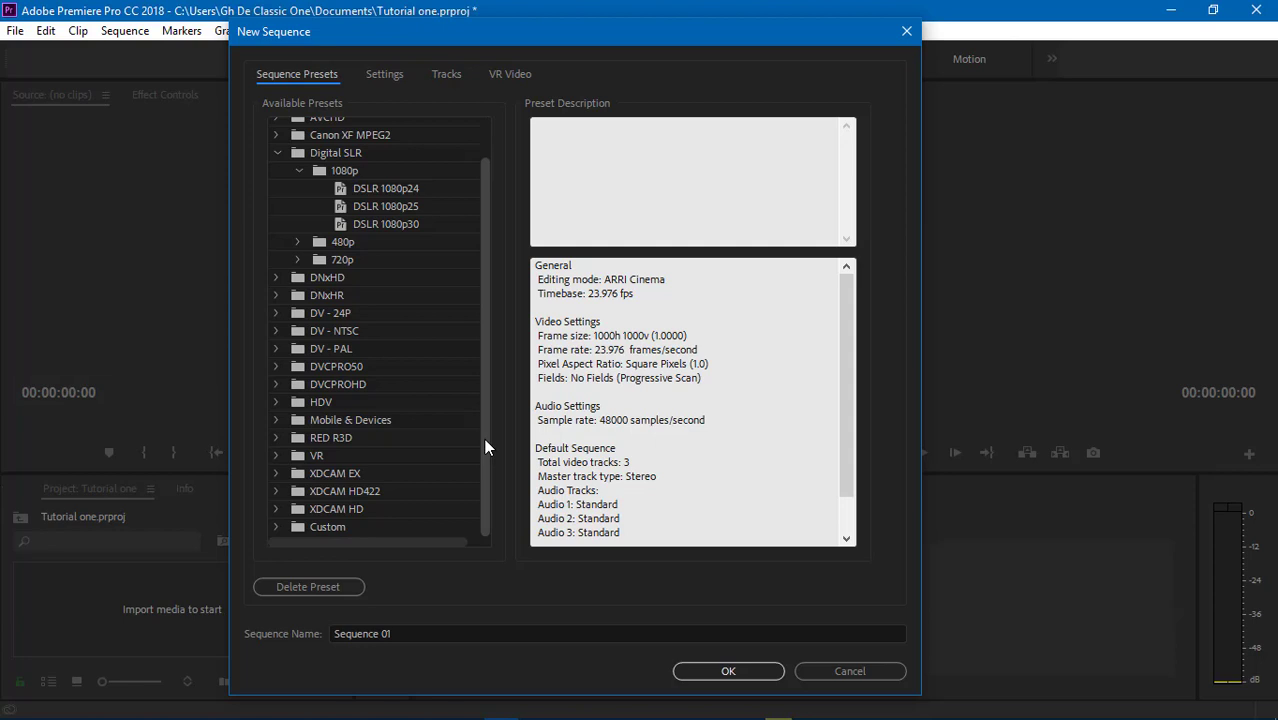
drag(485, 447, 472, 485)
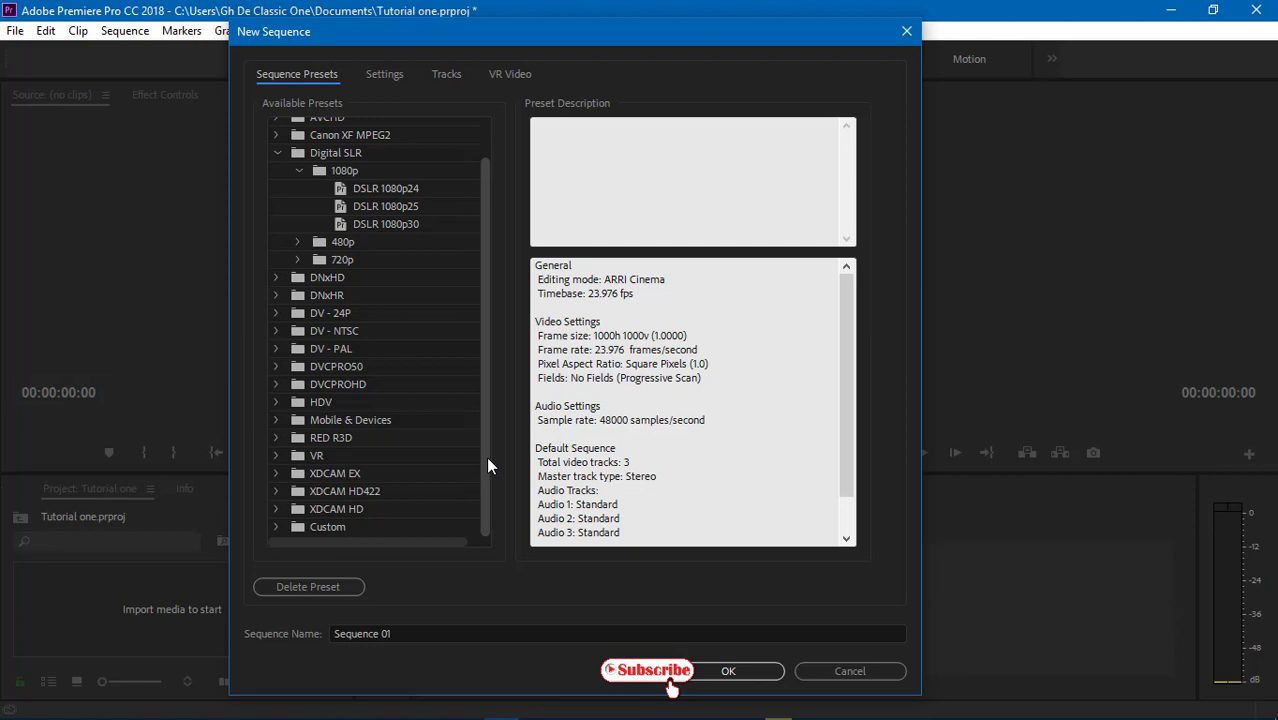
drag(486, 456, 480, 377)
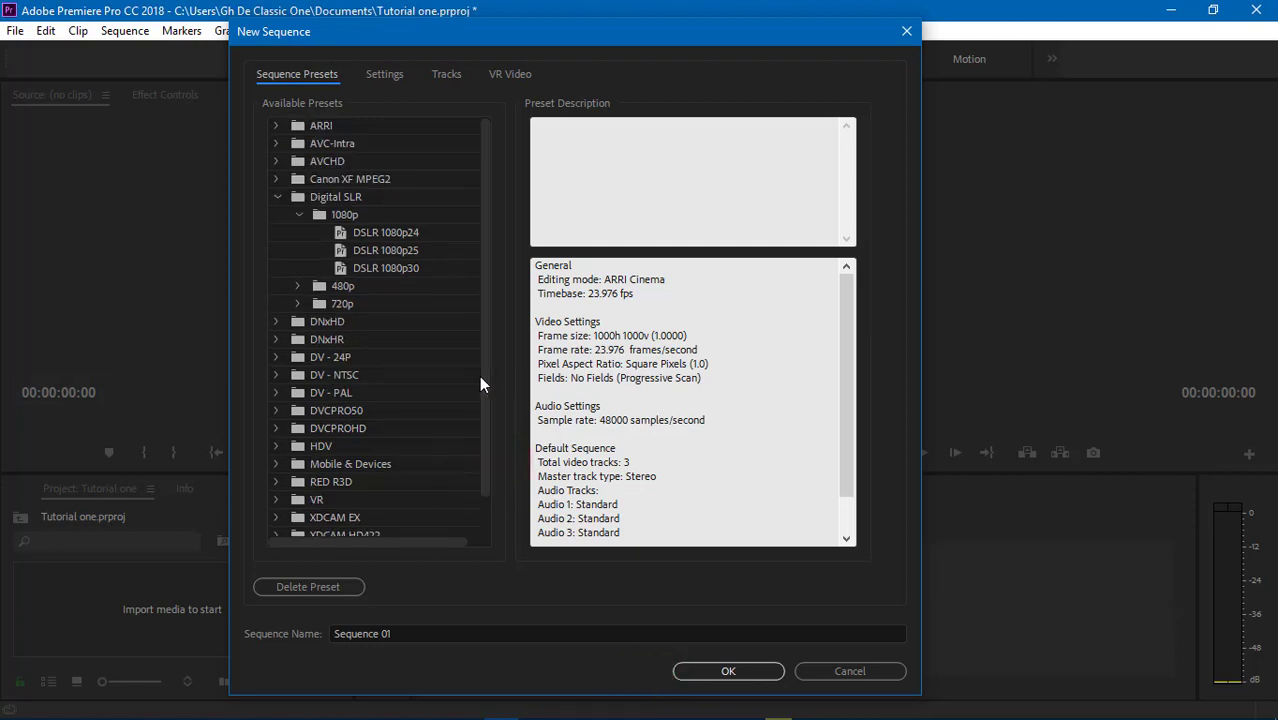
click(379, 236)
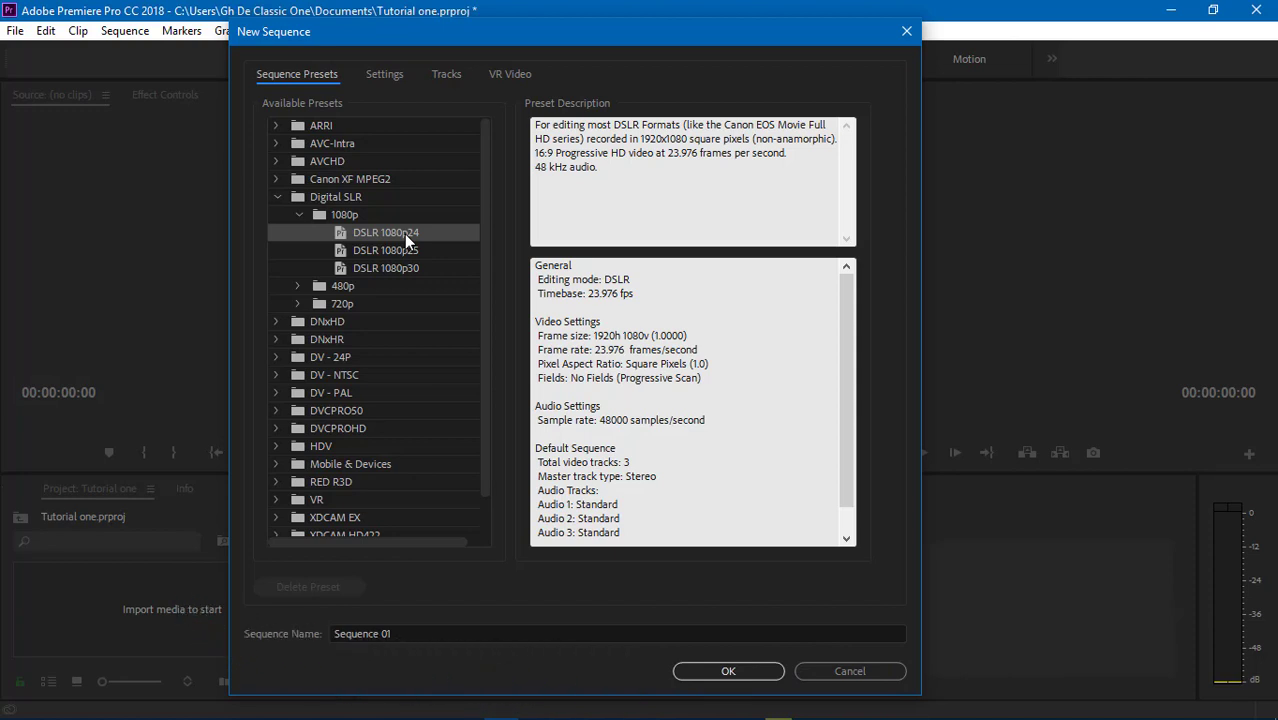
- Switch the preset back to DSLR 1080p25, 1920x1080 at 25 fps
click(276, 125)
click(276, 125)
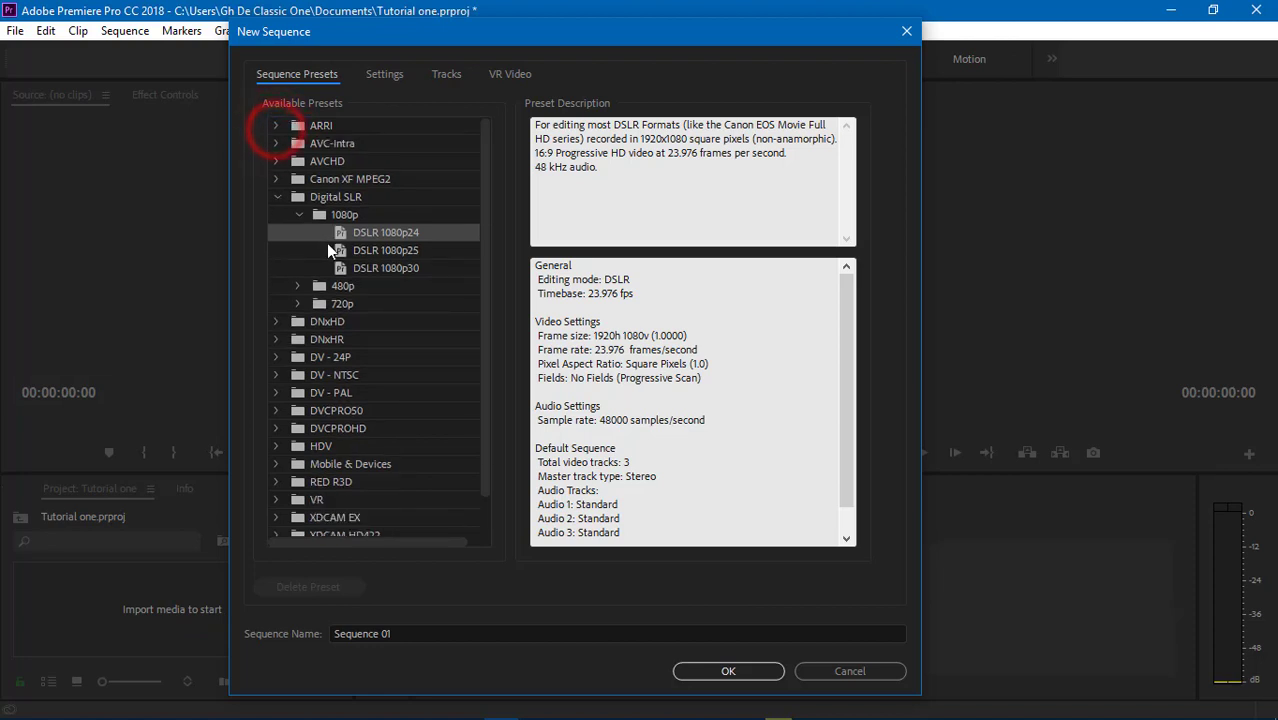
click(345, 251)
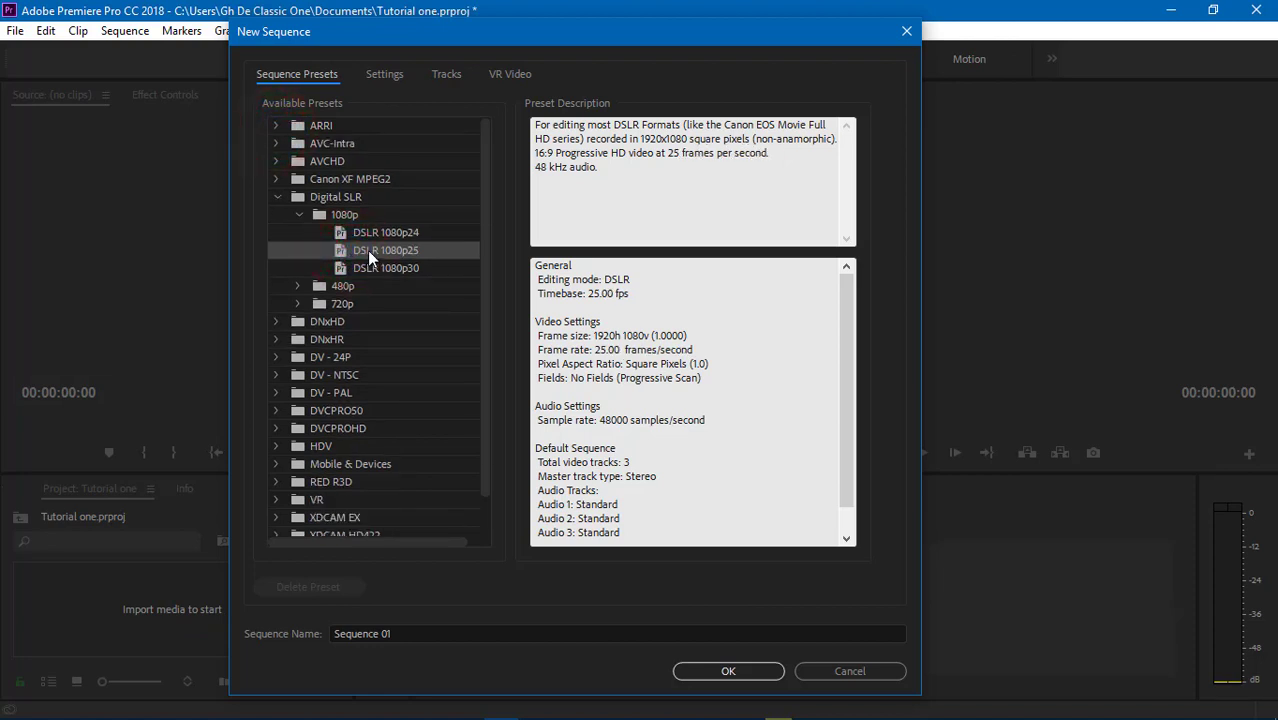
click(366, 233)
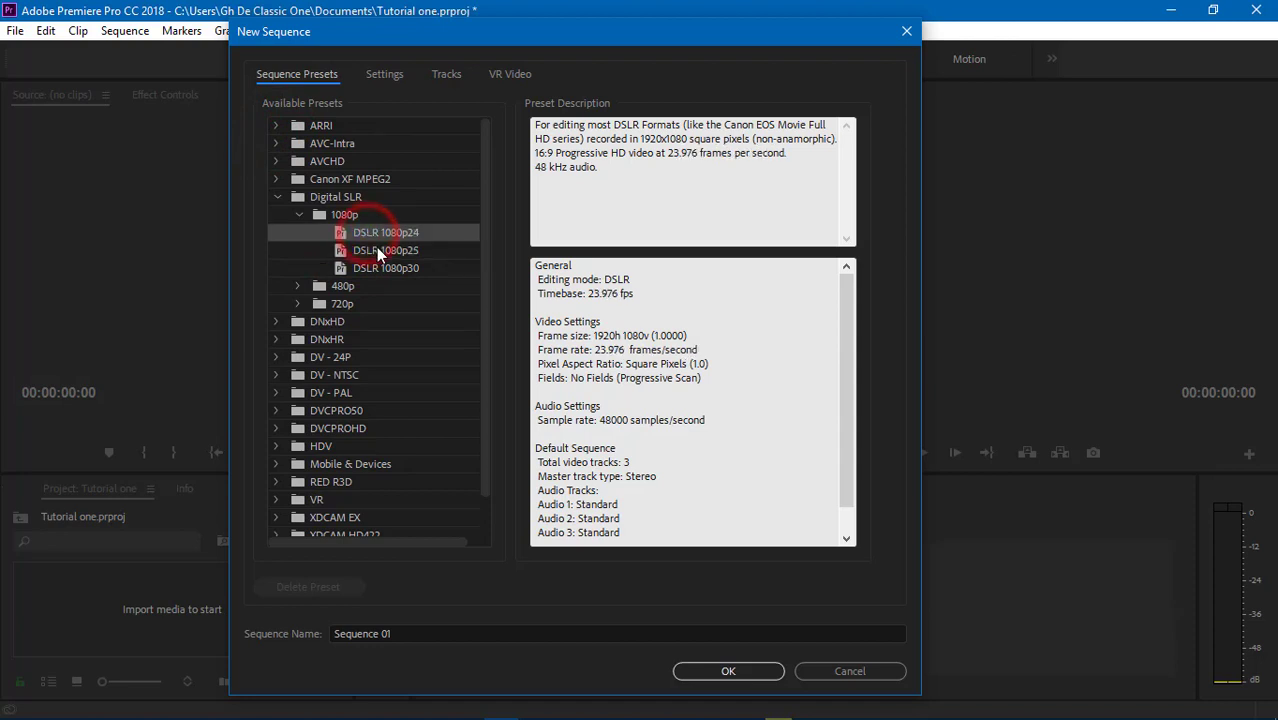
click(378, 250)
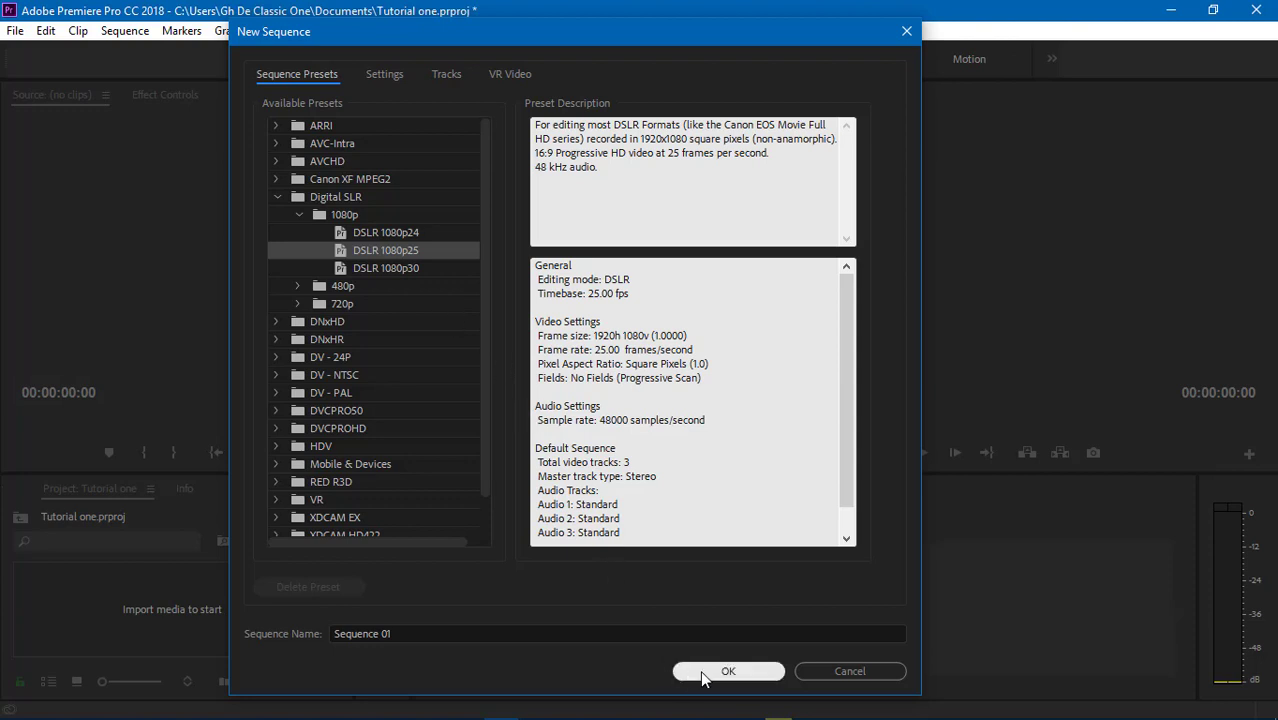
click(398, 635)
- Replace the name Sequence 01 with IMA and view the Settings tab
double_click(398, 635)
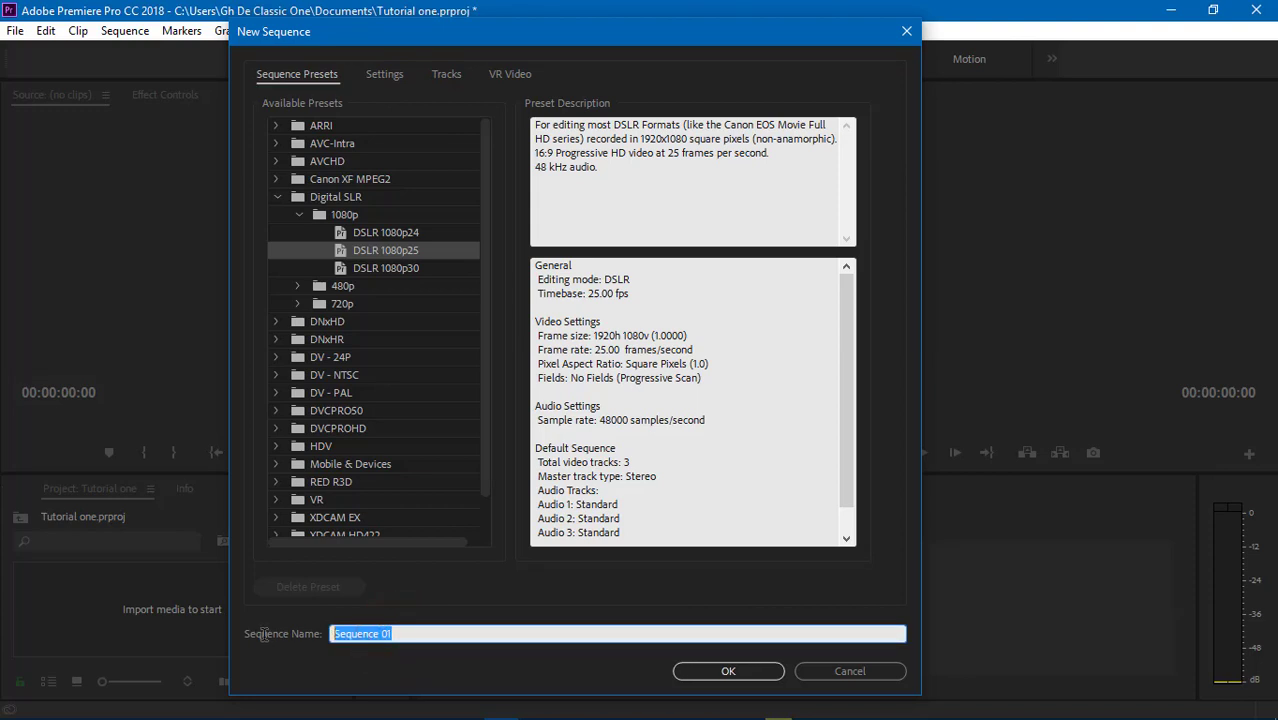
text(AAA)
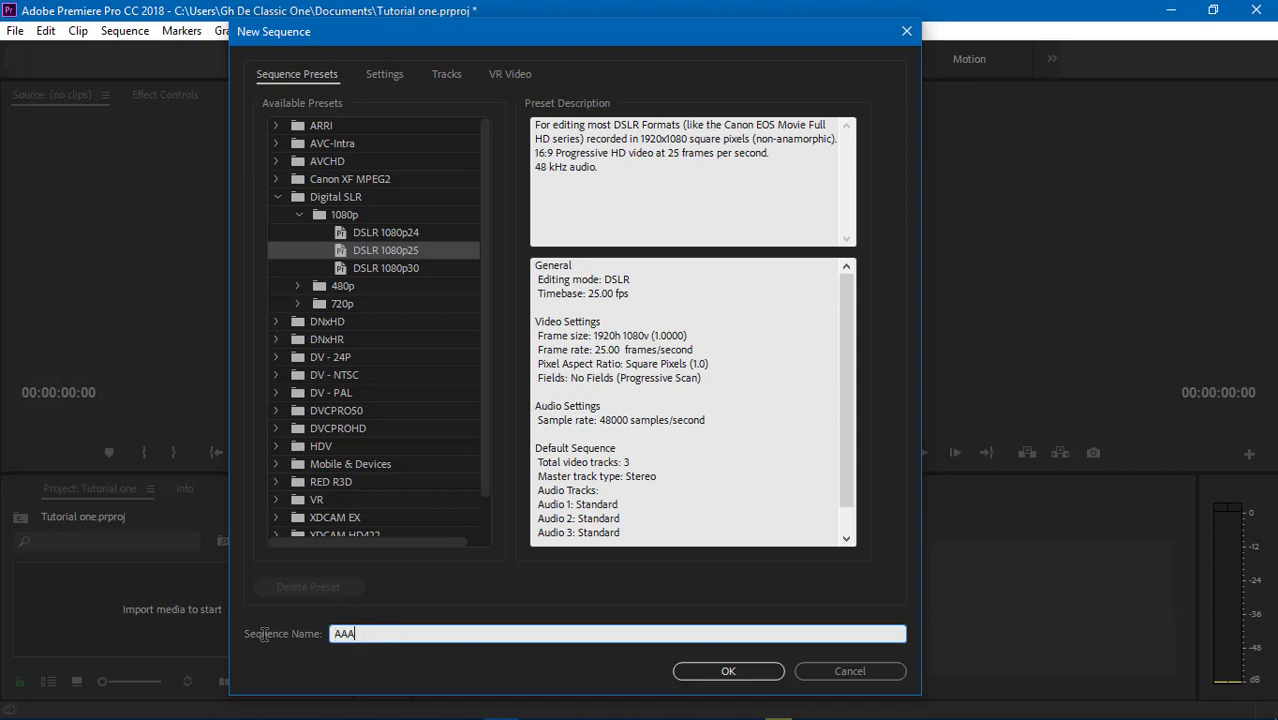
key(BackSpace)
key(BackSpace)
key(BackSpace)
text(IM)
text(A)
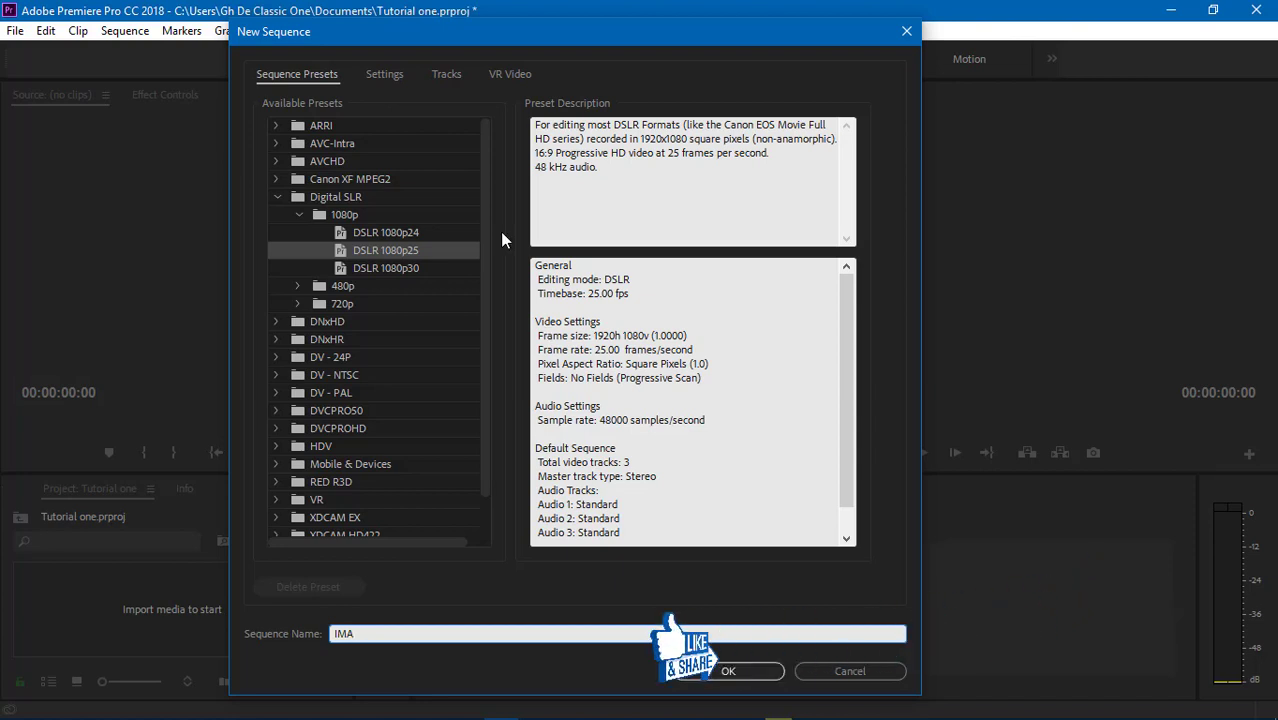
click(386, 76)
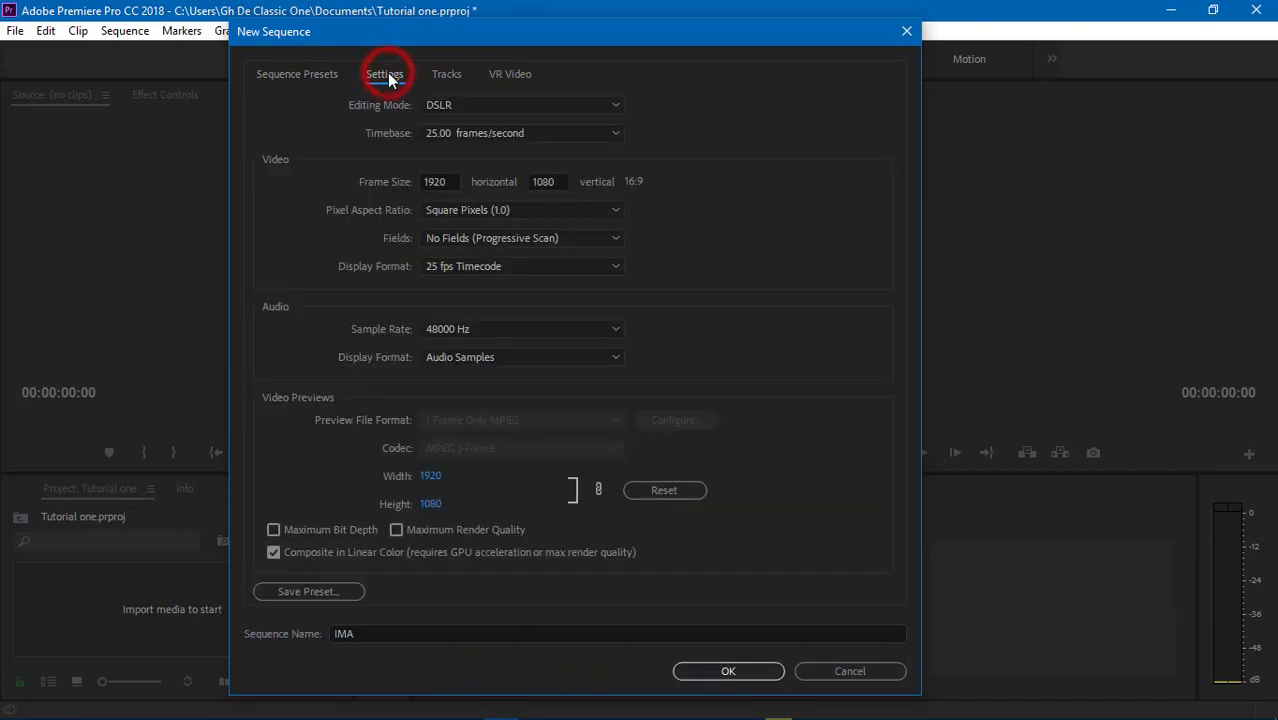
- Check the 1920x1080 frame size, keeping Timebase 25.00 and Editing Mode DSLR
click(452, 181)
click(561, 183)
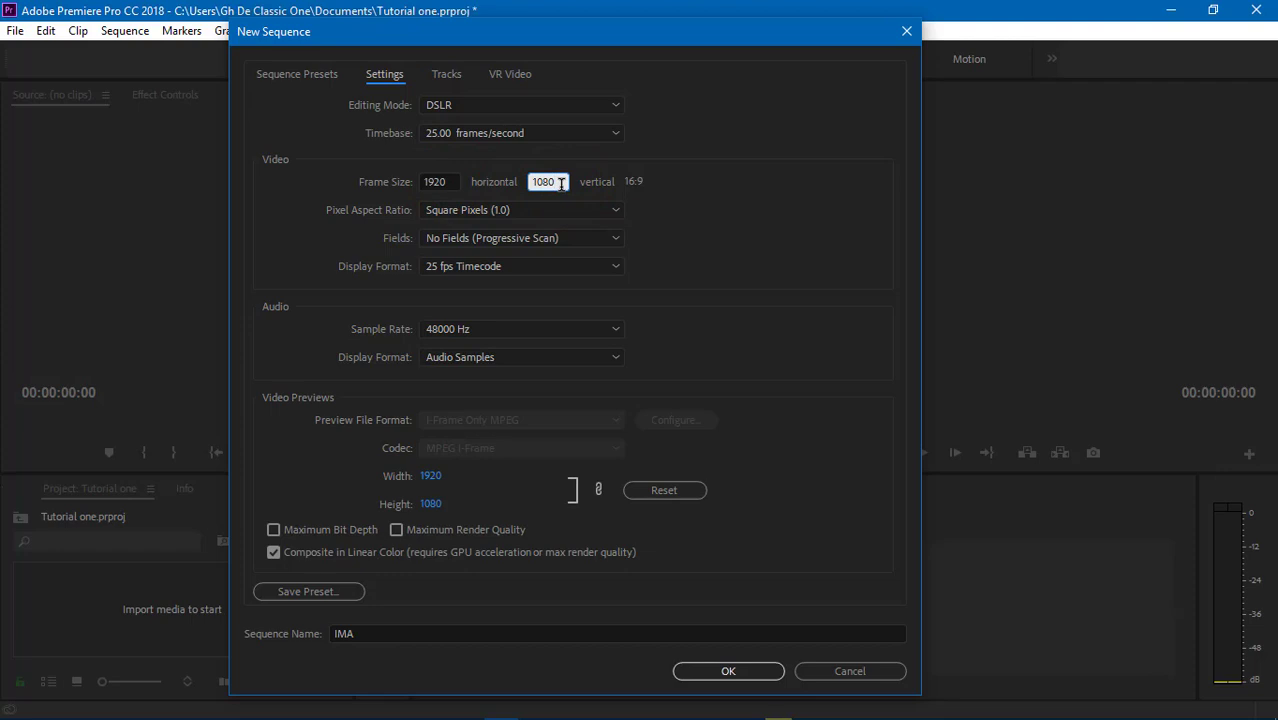
click(489, 138)
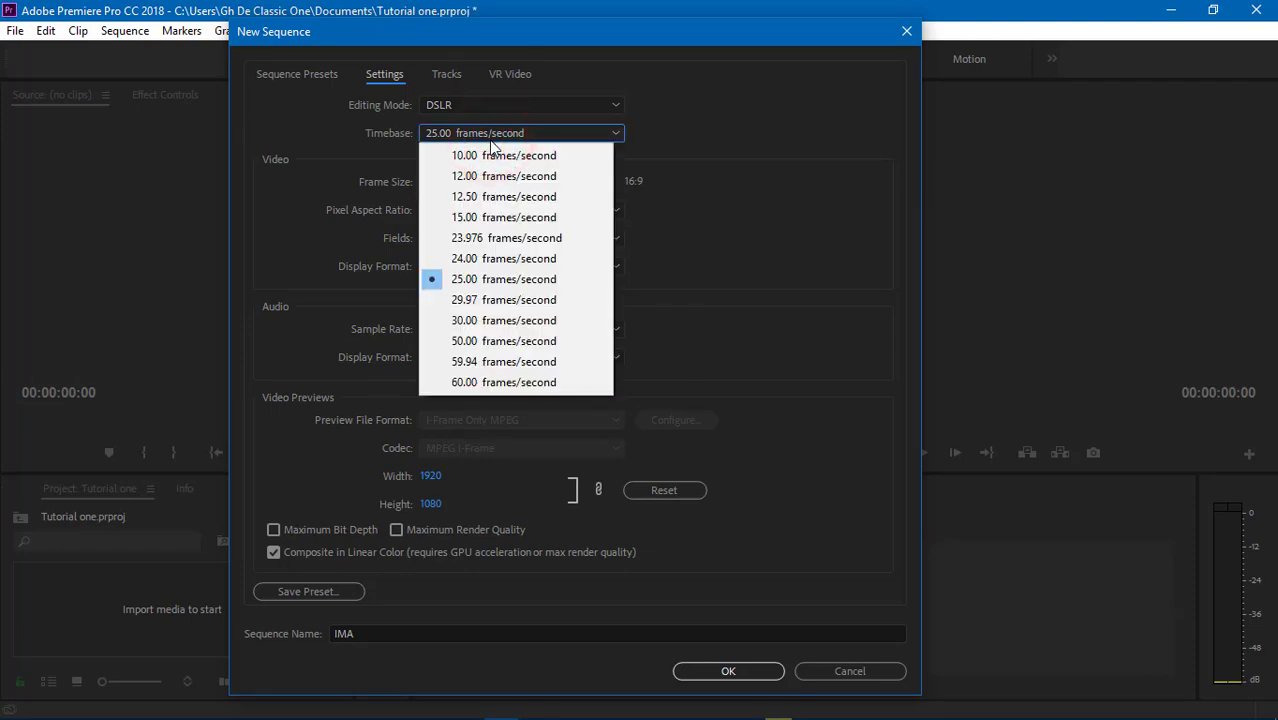
click(490, 140)
click(466, 109)
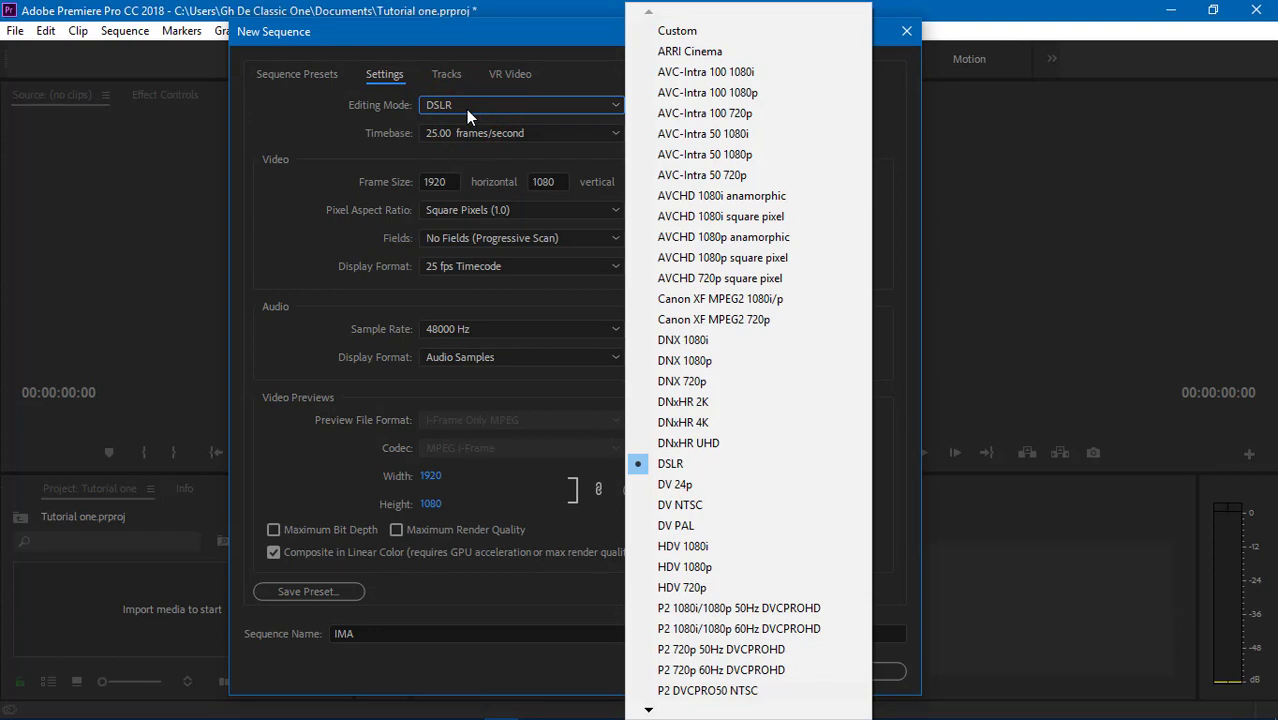
click(466, 109)
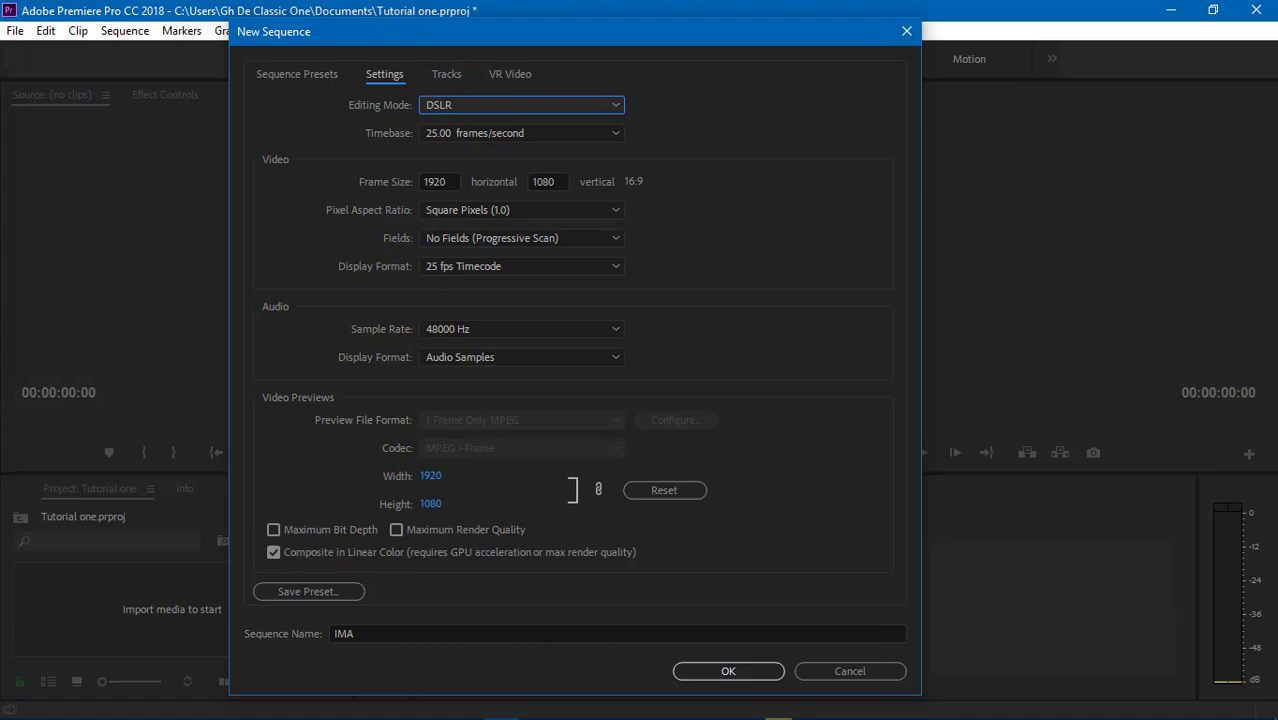
mouse_move(710, 712)
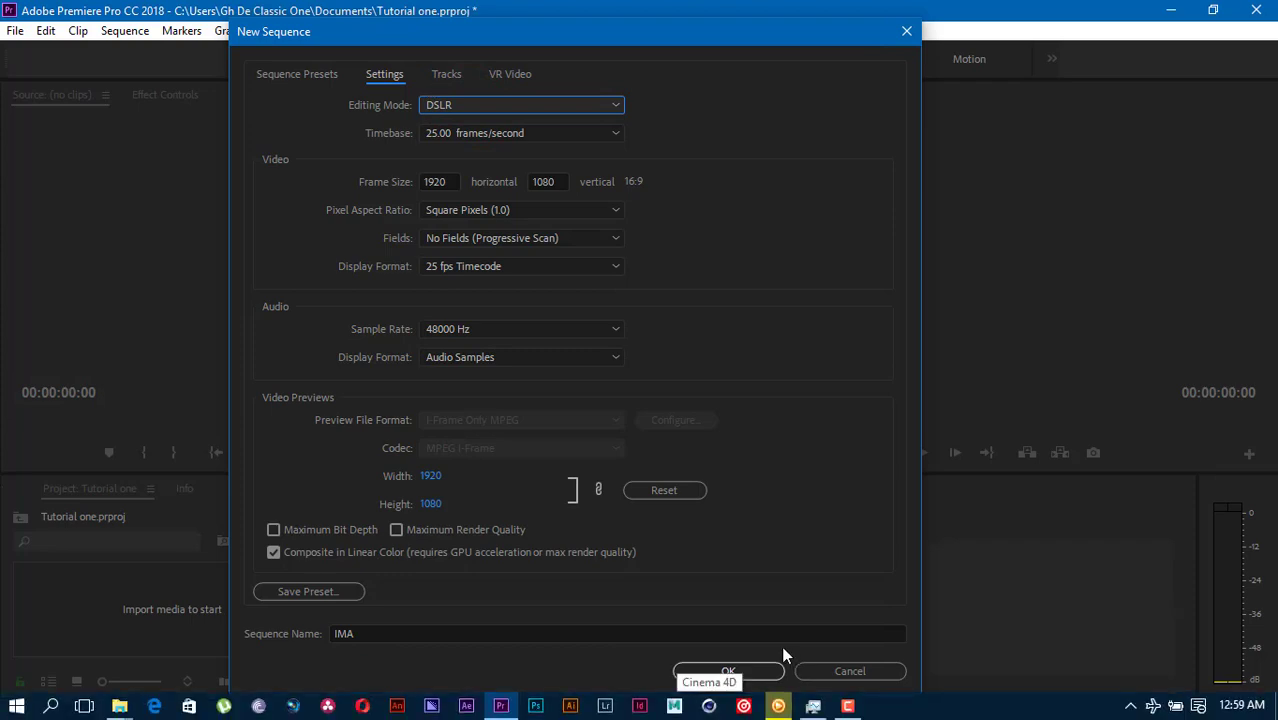
click(678, 672)
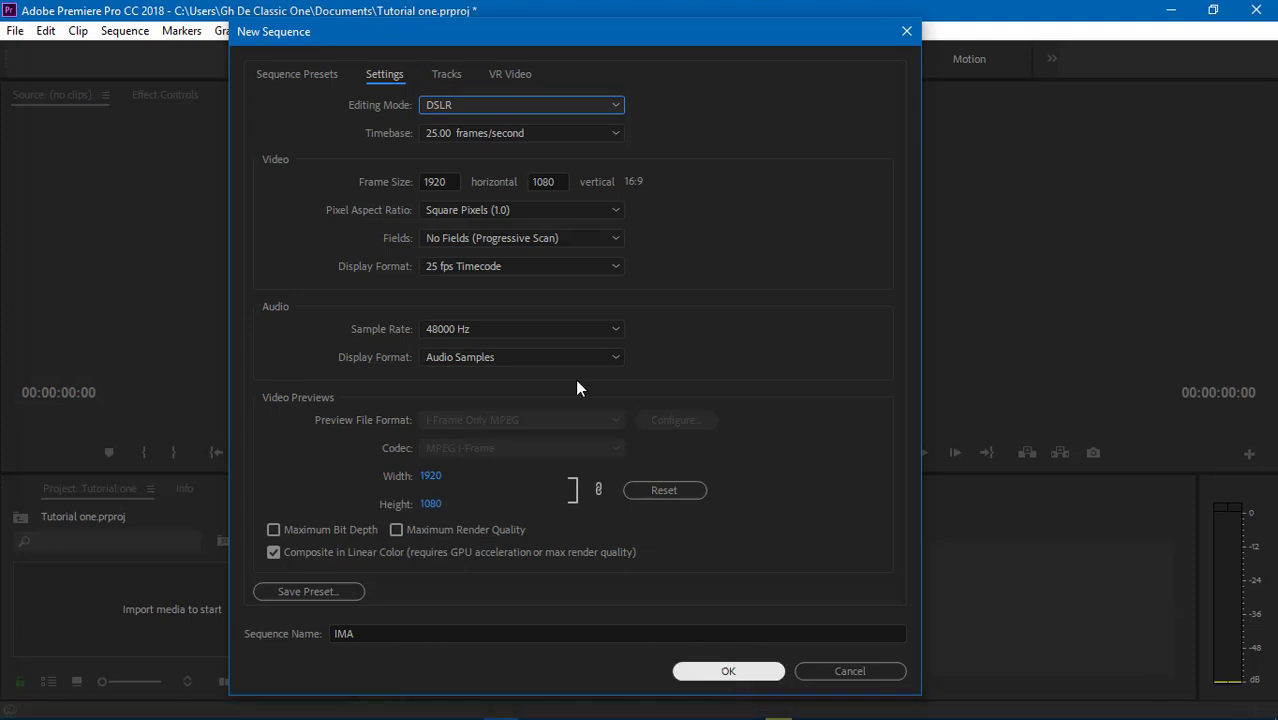
- Review the Tracks and VR Video tabs, leave projection at None, and return to Sequence Presets
click(446, 75)
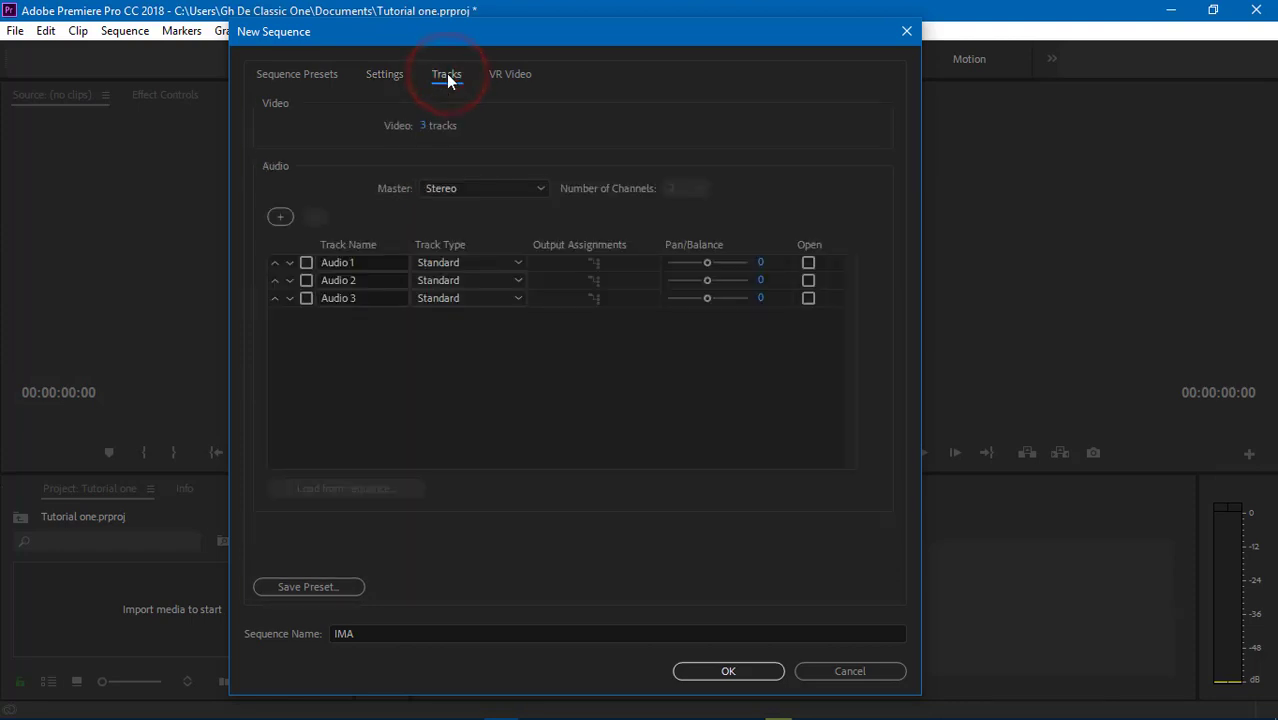
click(508, 76)
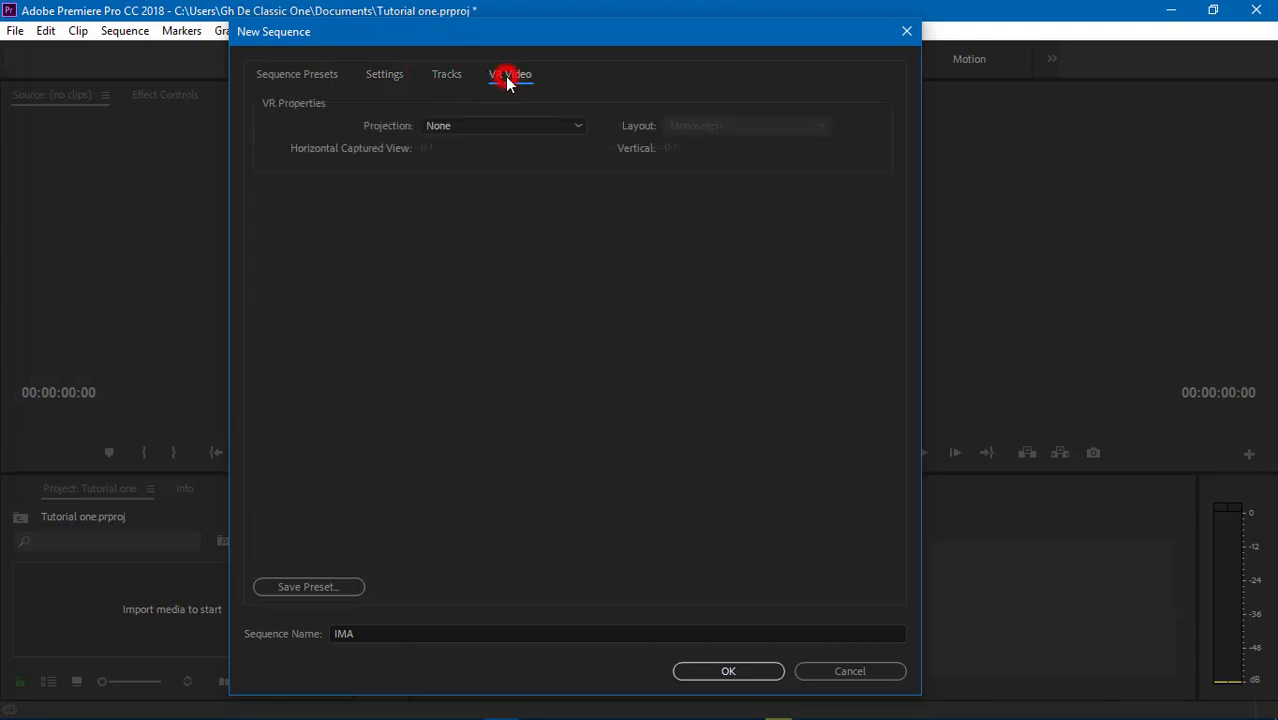
click(442, 127)
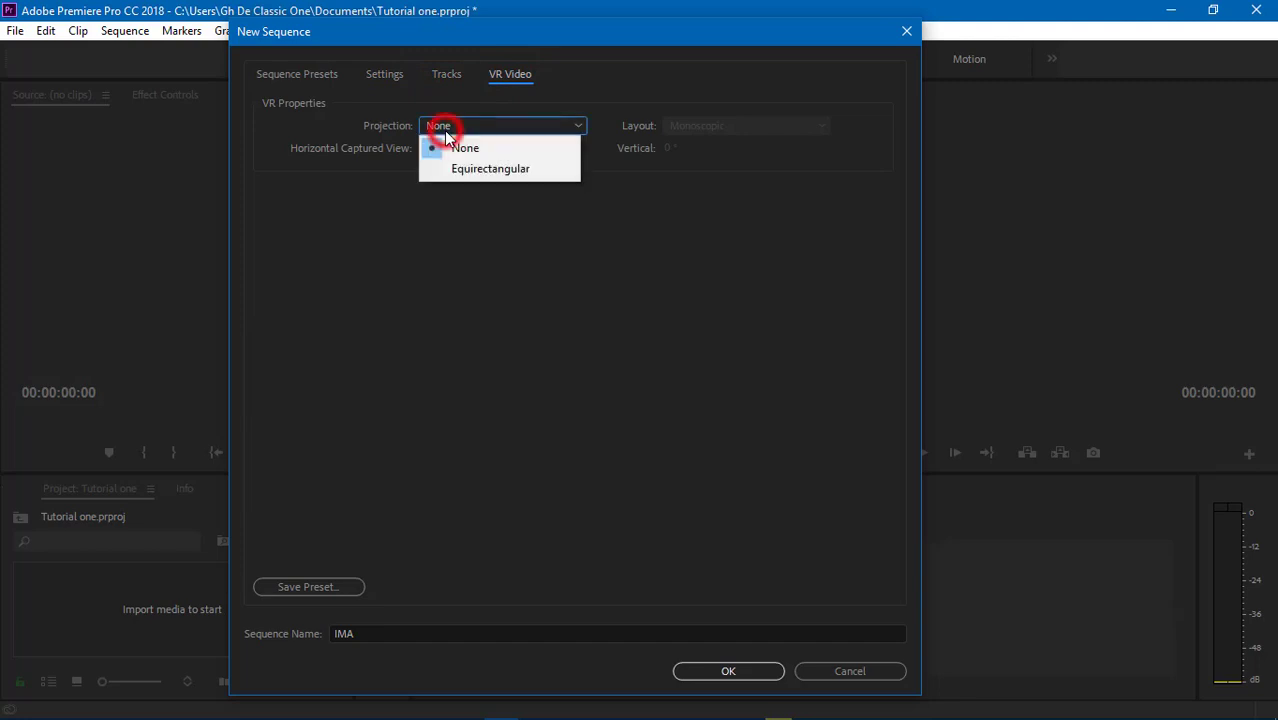
click(437, 129)
click(287, 74)
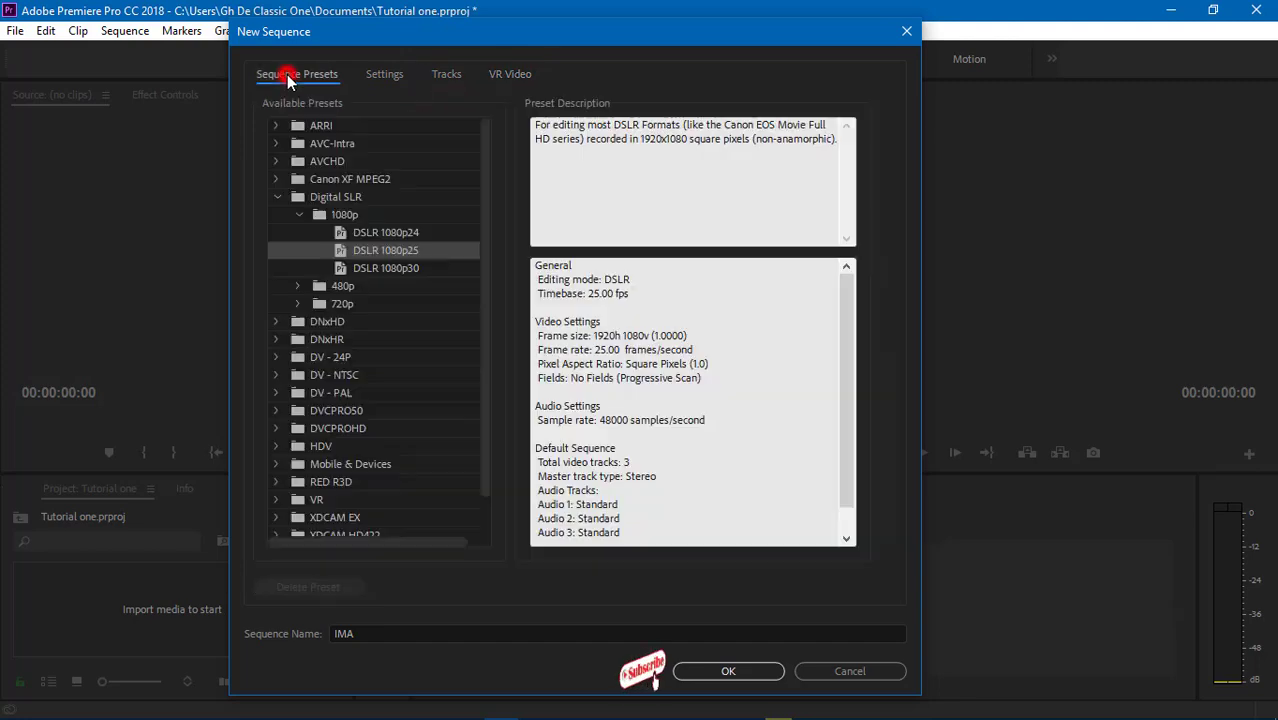
- Confirm the New Sequence dialog to create the IMA sequence
click(734, 672)
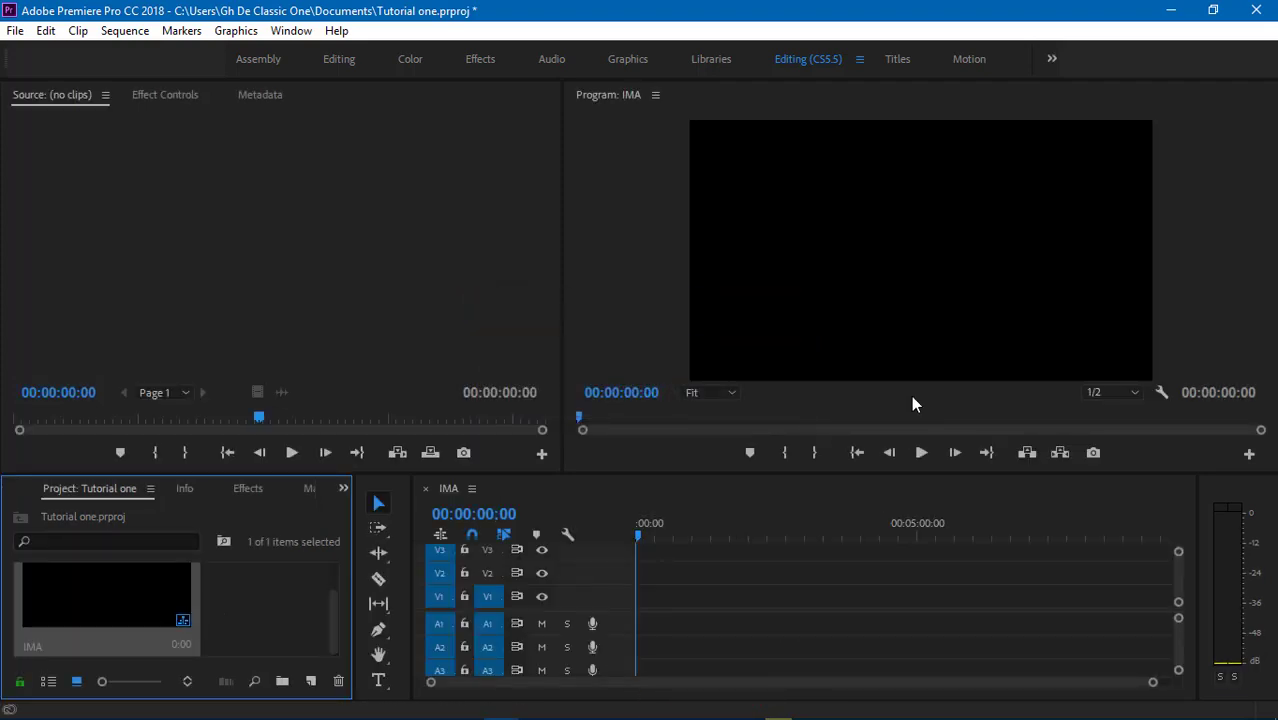
click(907, 257)
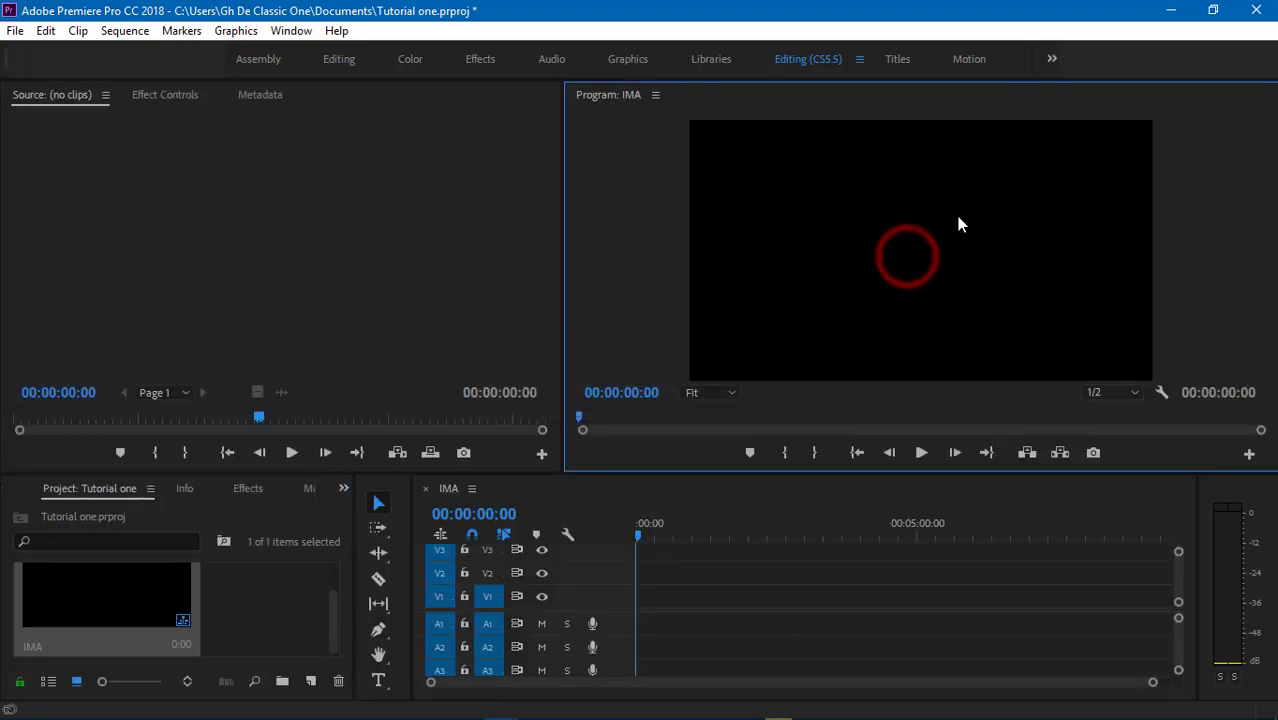
click(920, 243)
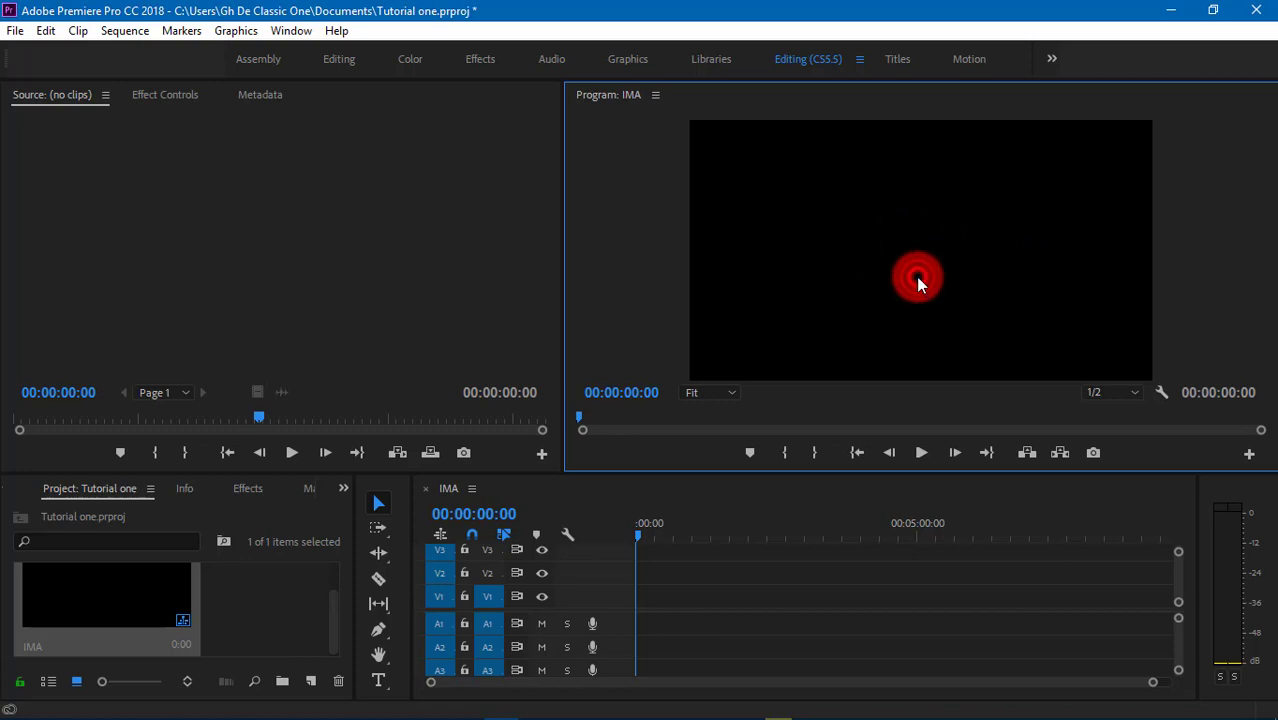
- Open the IMA sequence from the Project panel as an empty timeline
click(330, 615)
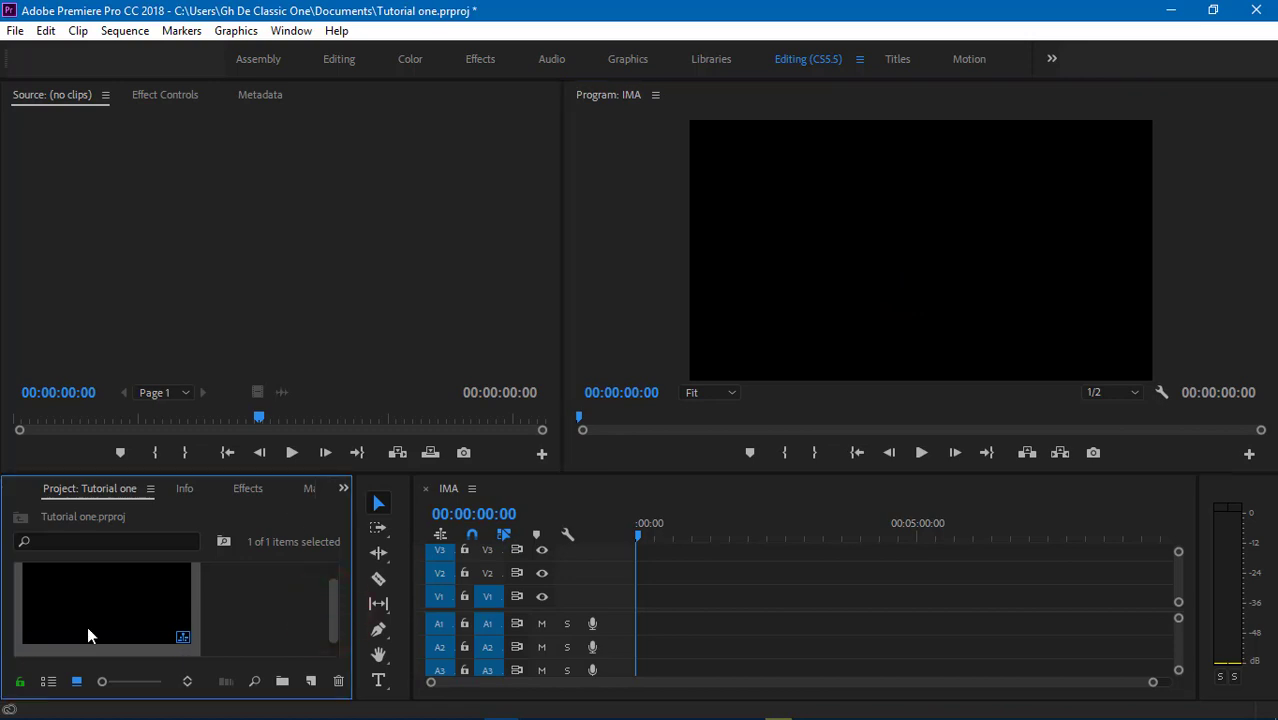
scroll(87, 635, up, 1)
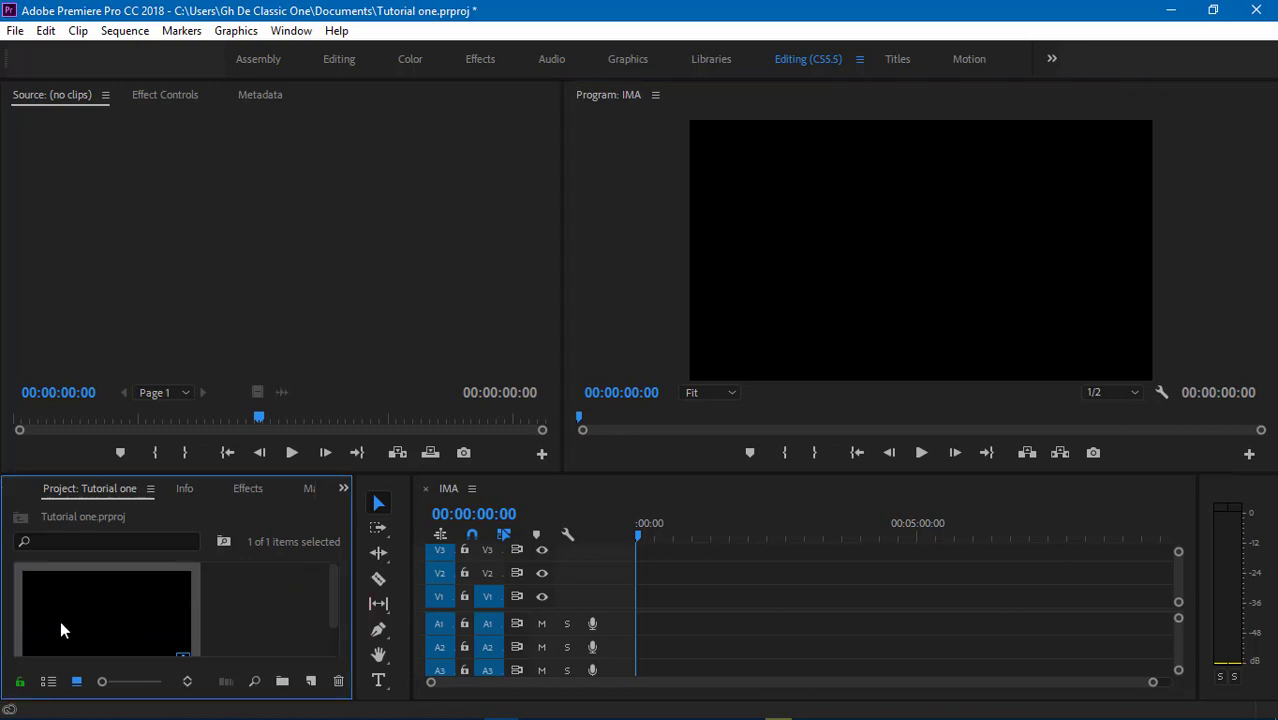
click(335, 600)
double_click(185, 633)
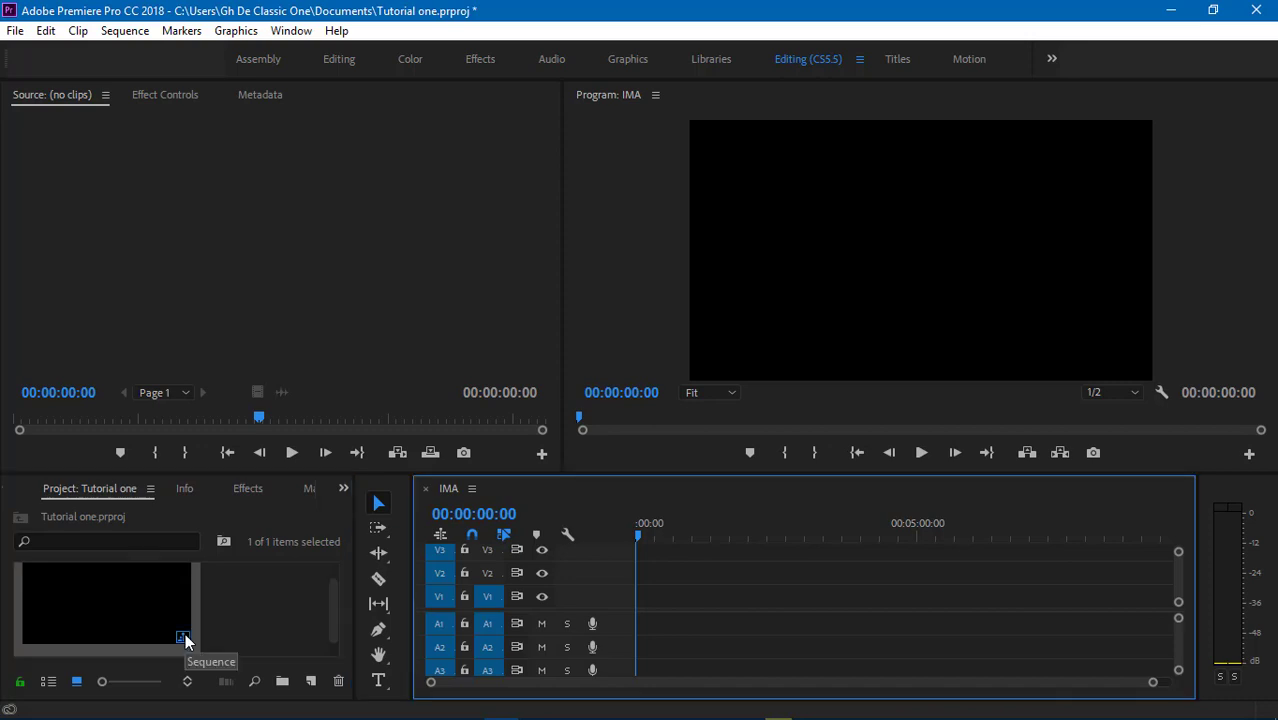
double_click(185, 633)
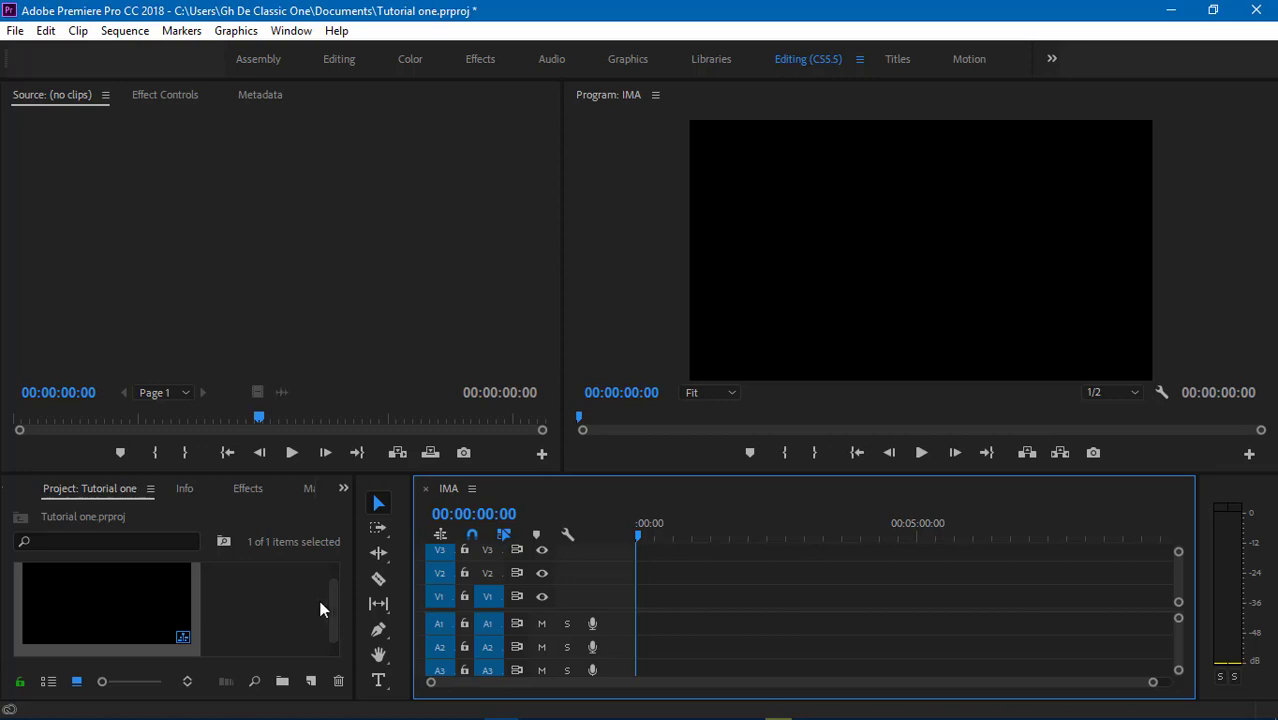
mouse_move(331, 607)
mouse_down()
mouse_move(318, 580)
mouse_move(333, 598)
mouse_move(322, 616)
mouse_up()
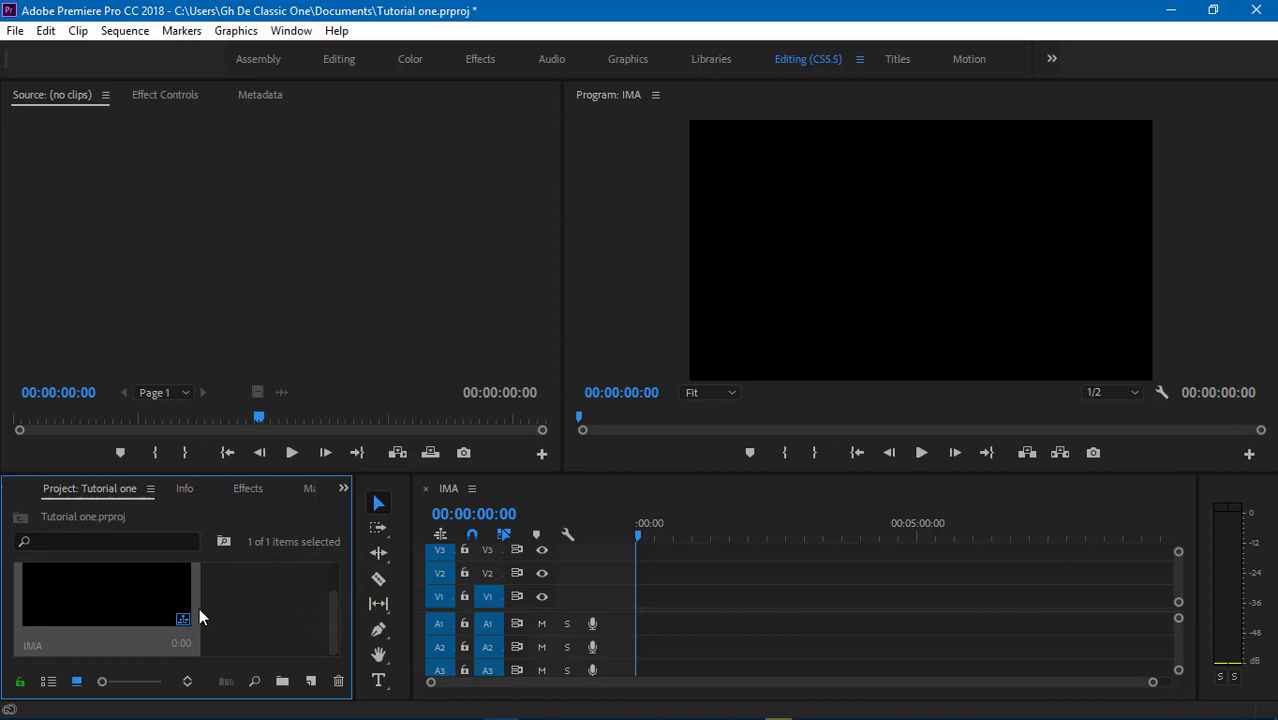
click(913, 264)
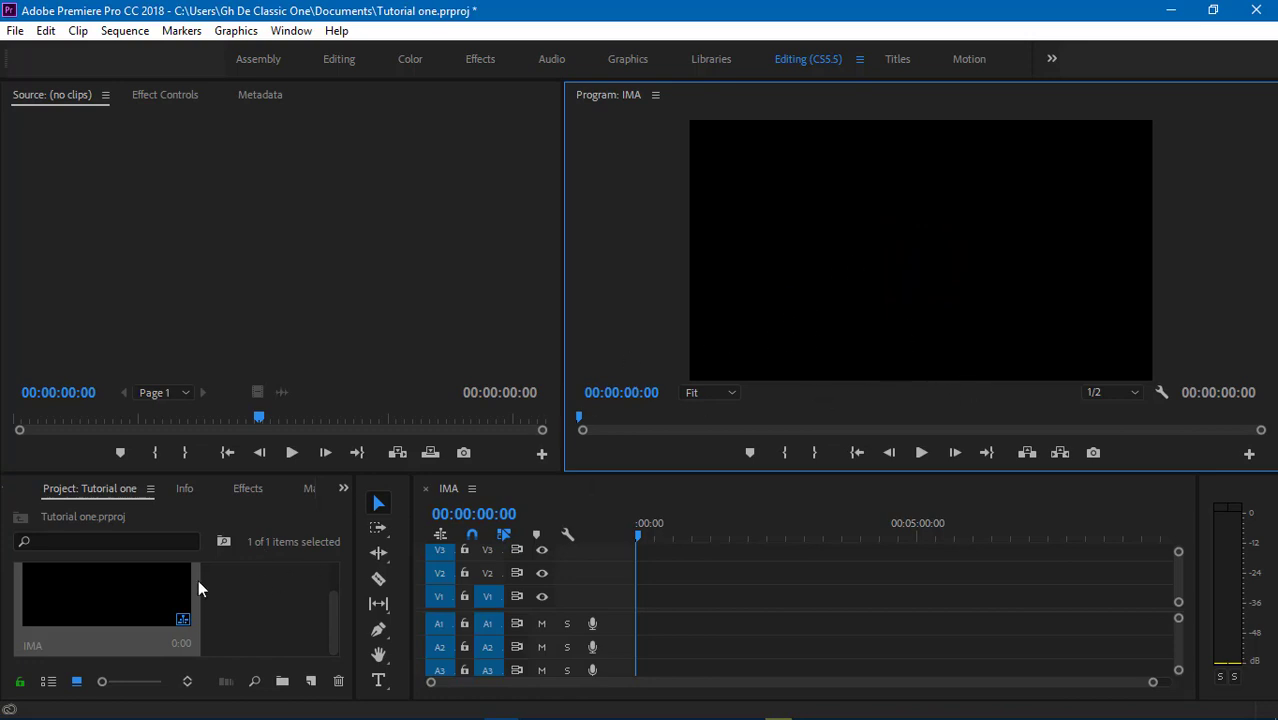
click(134, 592)
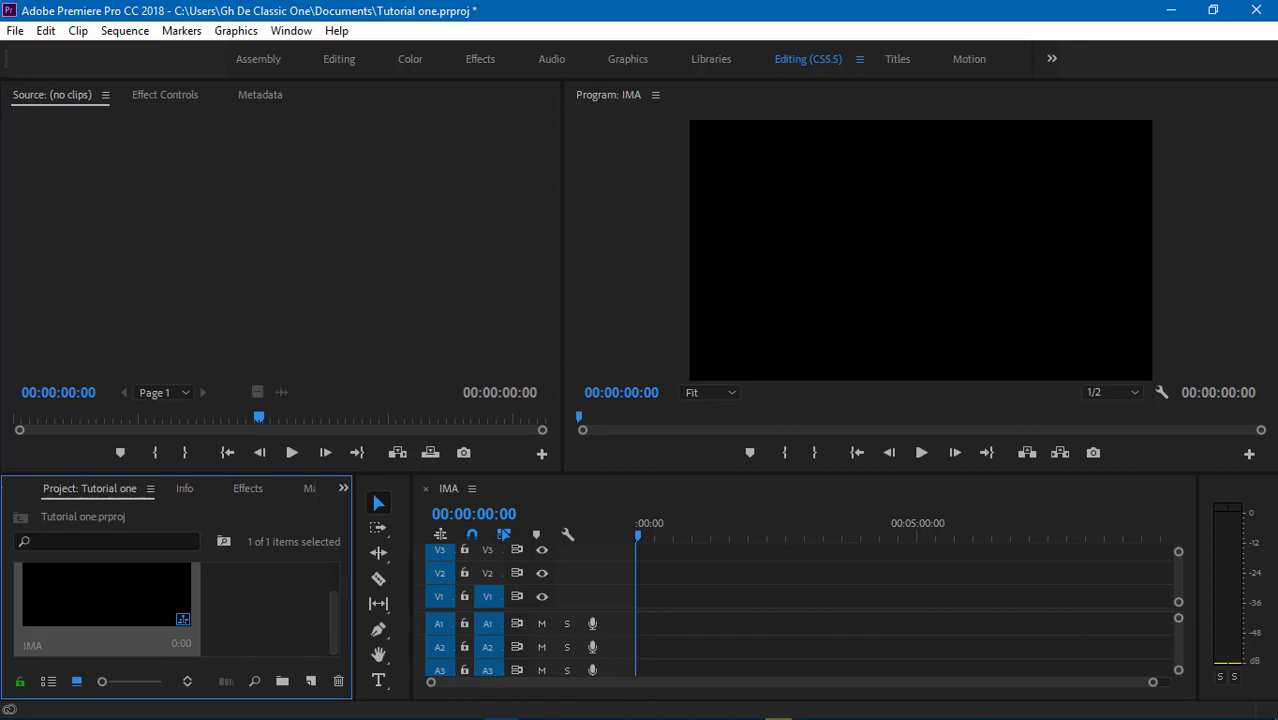
- Open a File Explorer window on GASPER G (E:) > DMC SHORT FILM
mouse_move(140, 712)
key(super)
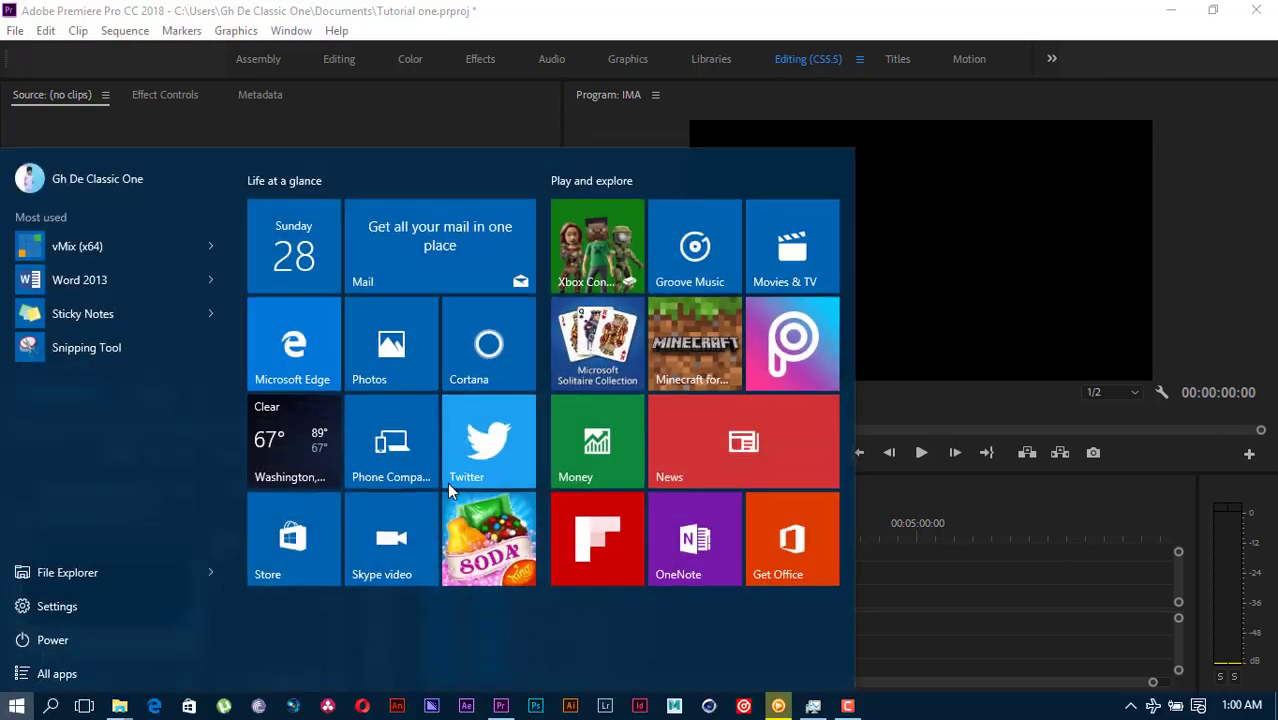
key(super)
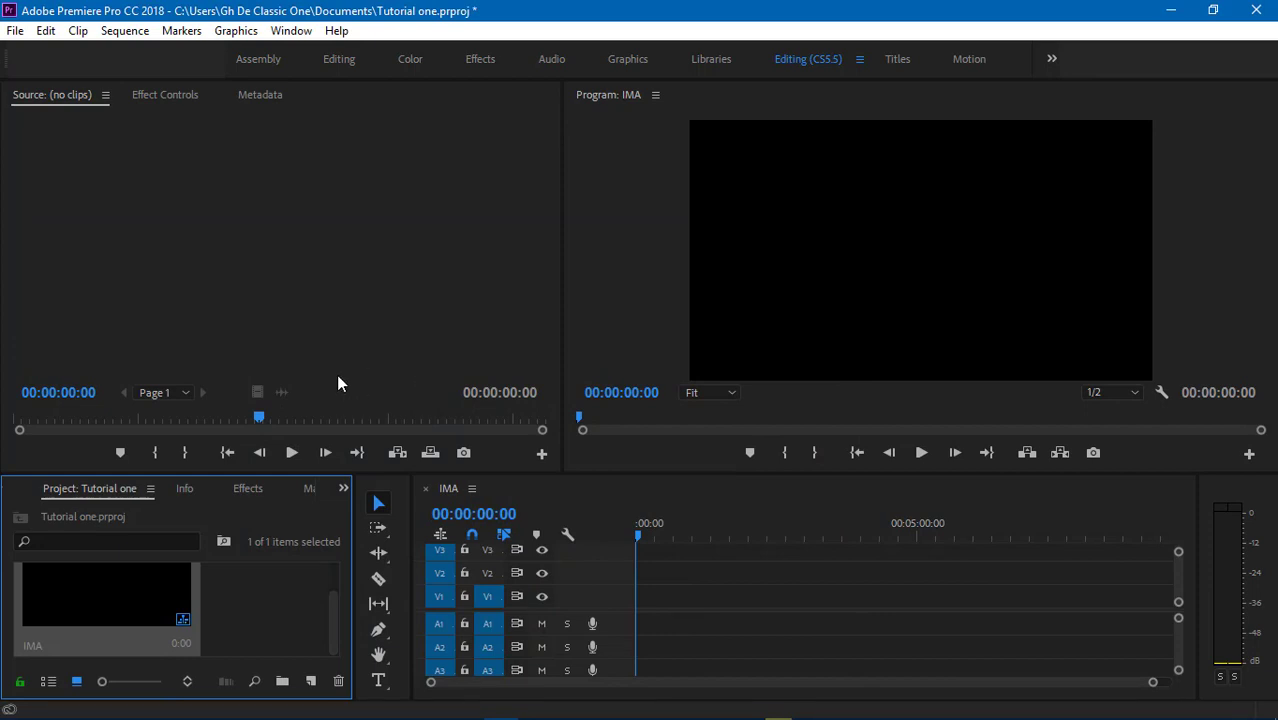
mouse_move(186, 712)
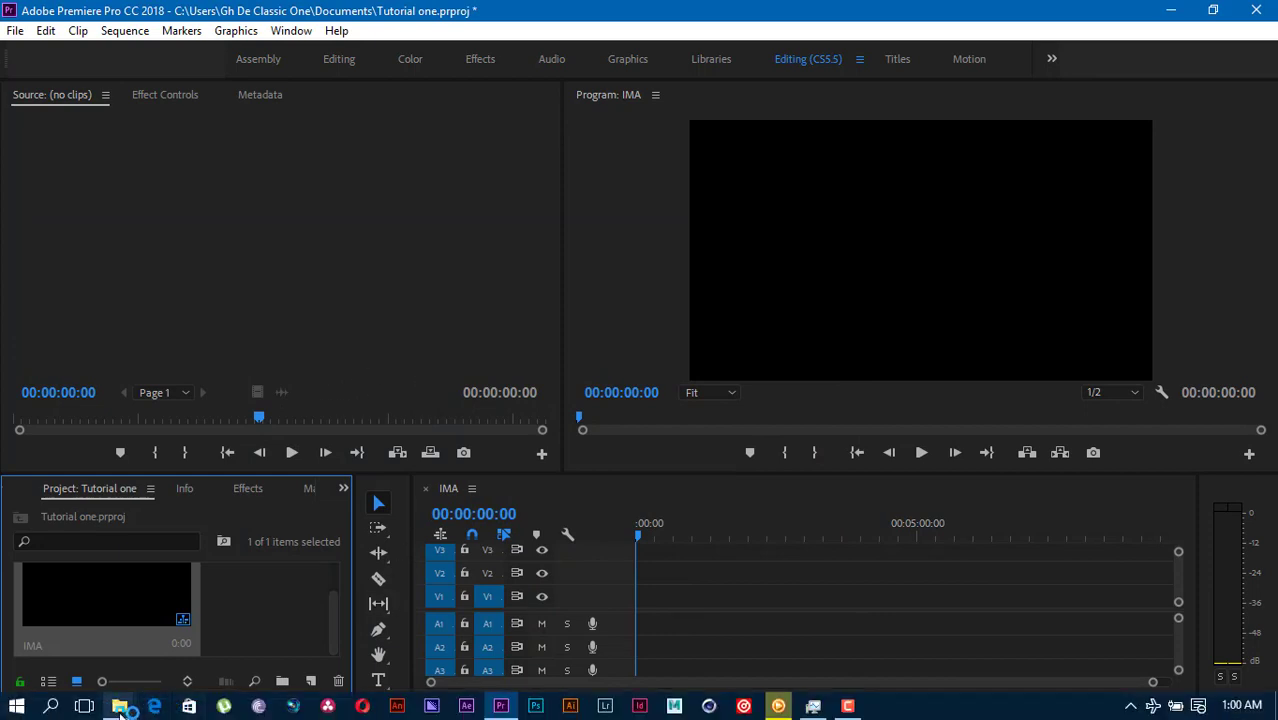
middle_click(119, 706)
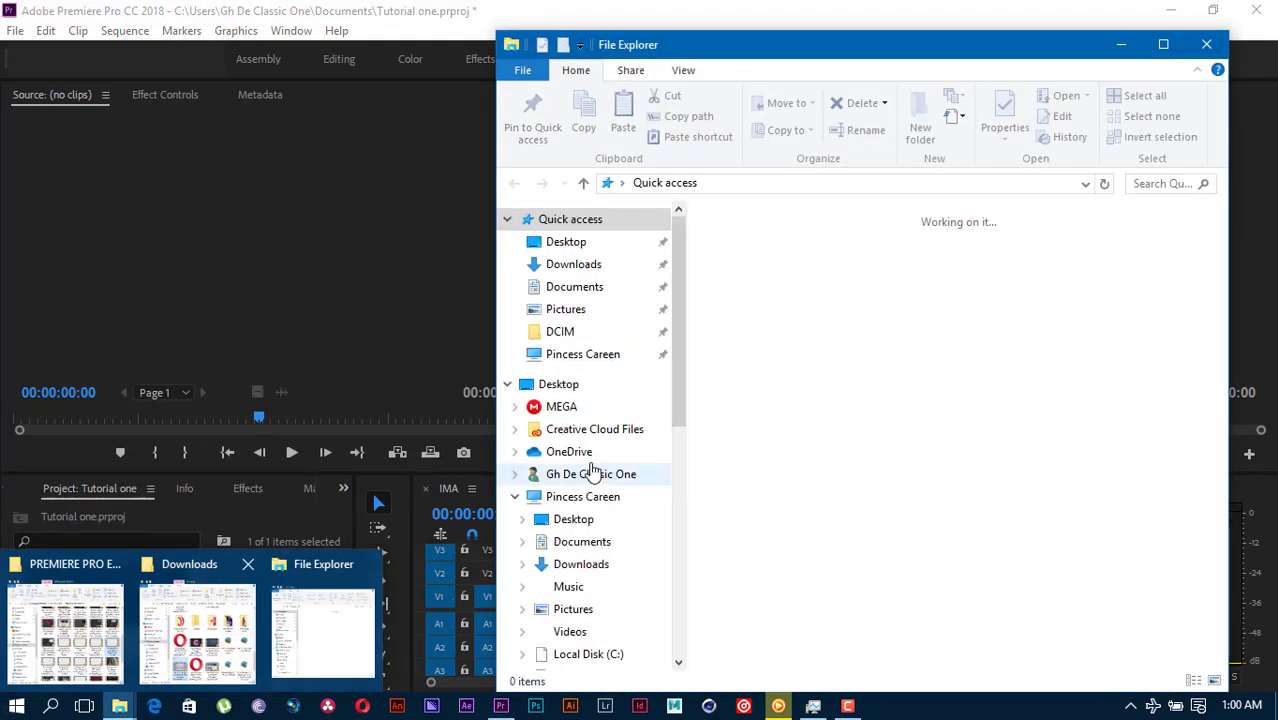
click(586, 358)
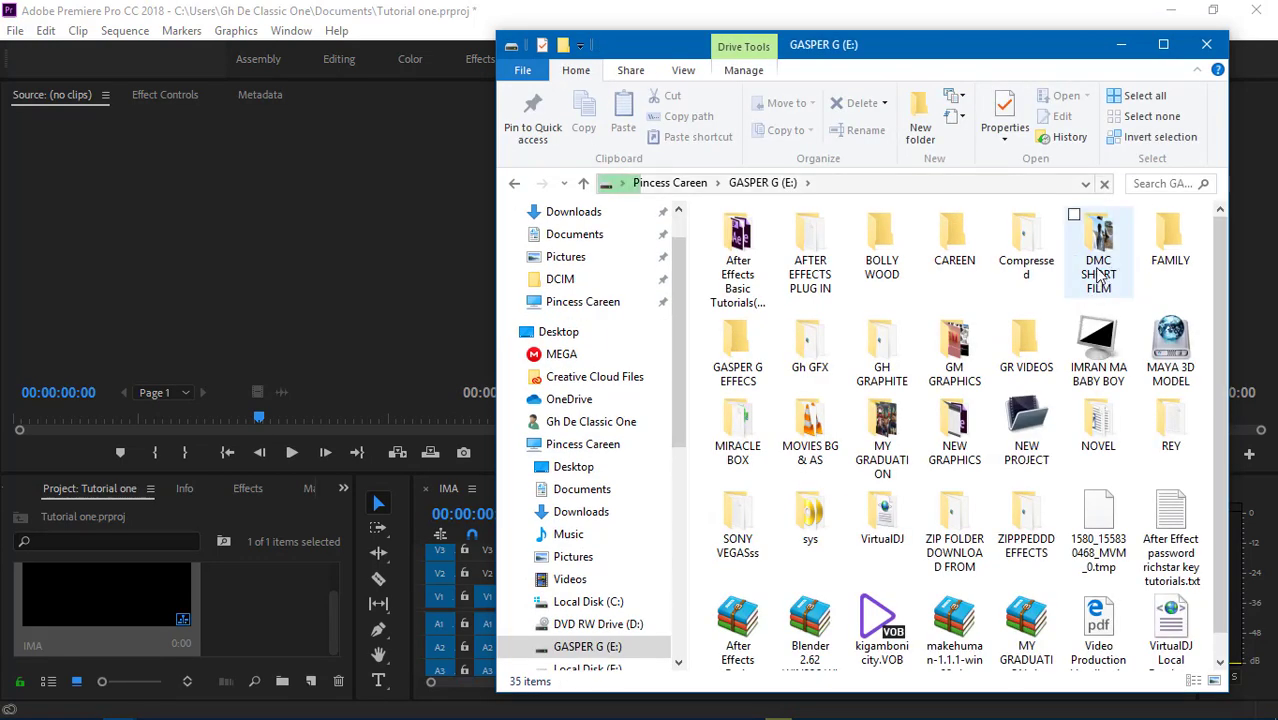
double_click(1101, 272)
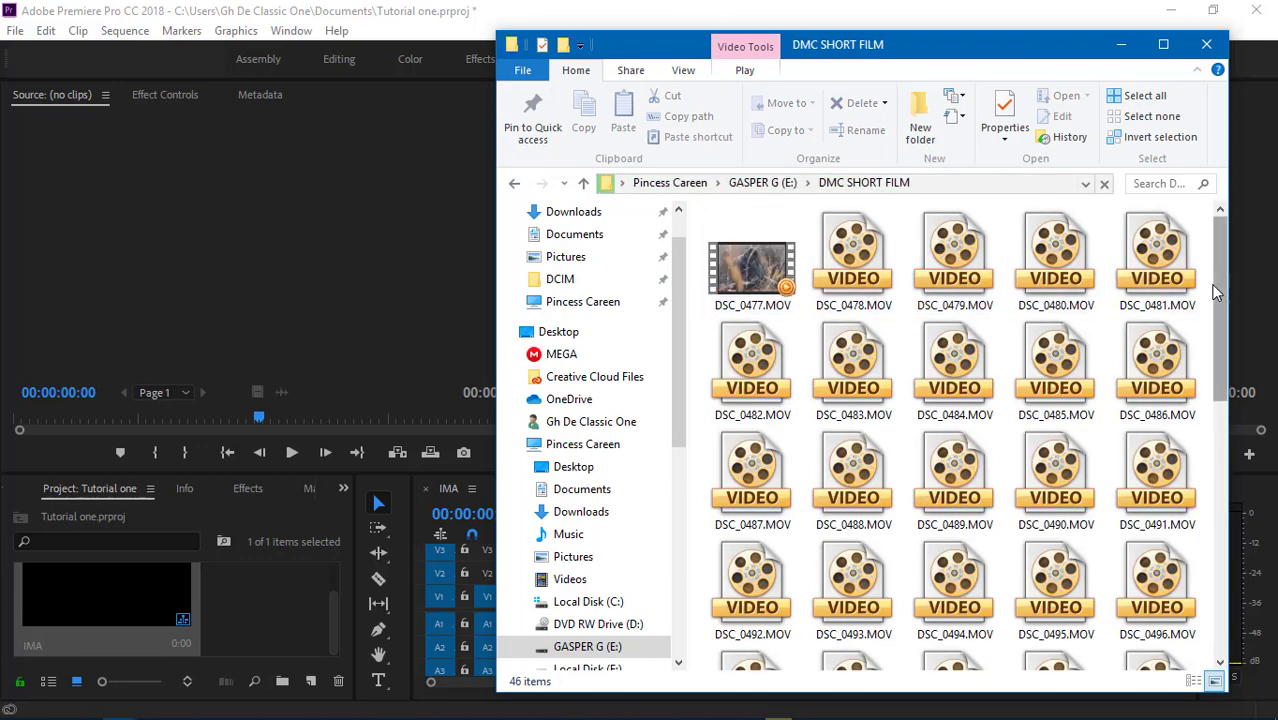
- Drag DSC_0477.MOV into Premiere's Project panel
click(1225, 283)
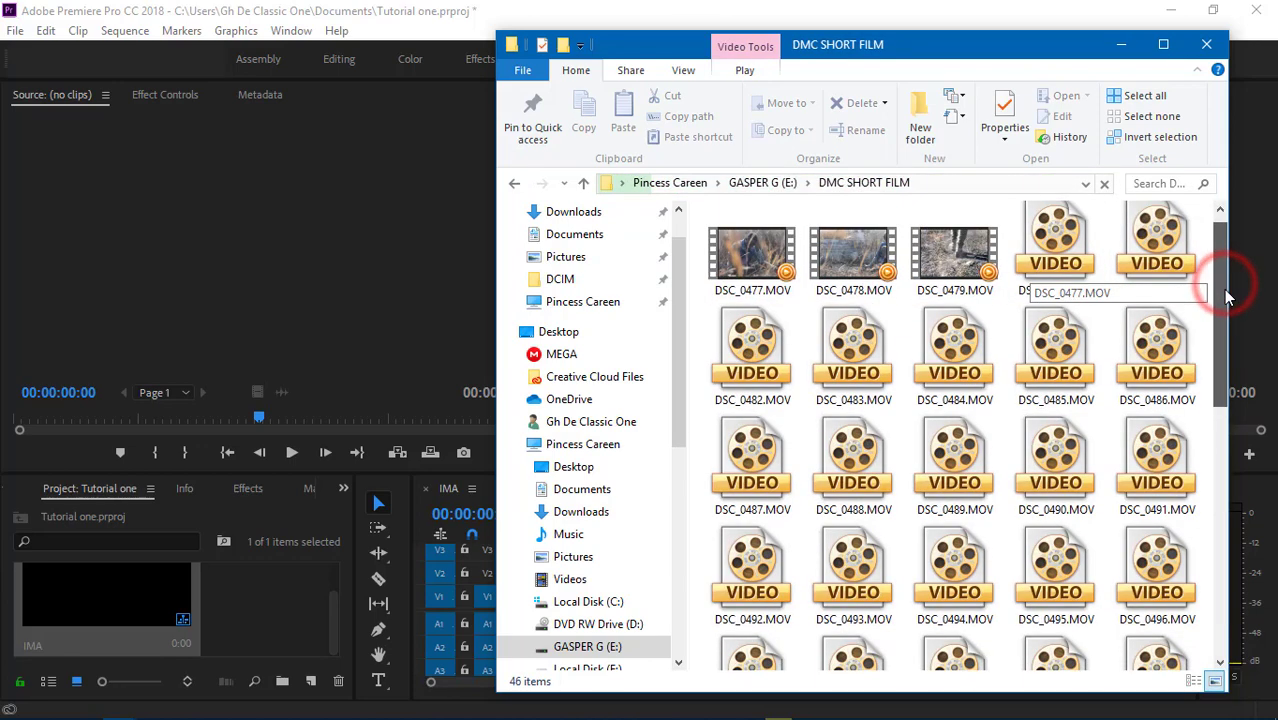
drag(752, 266, 268, 608)
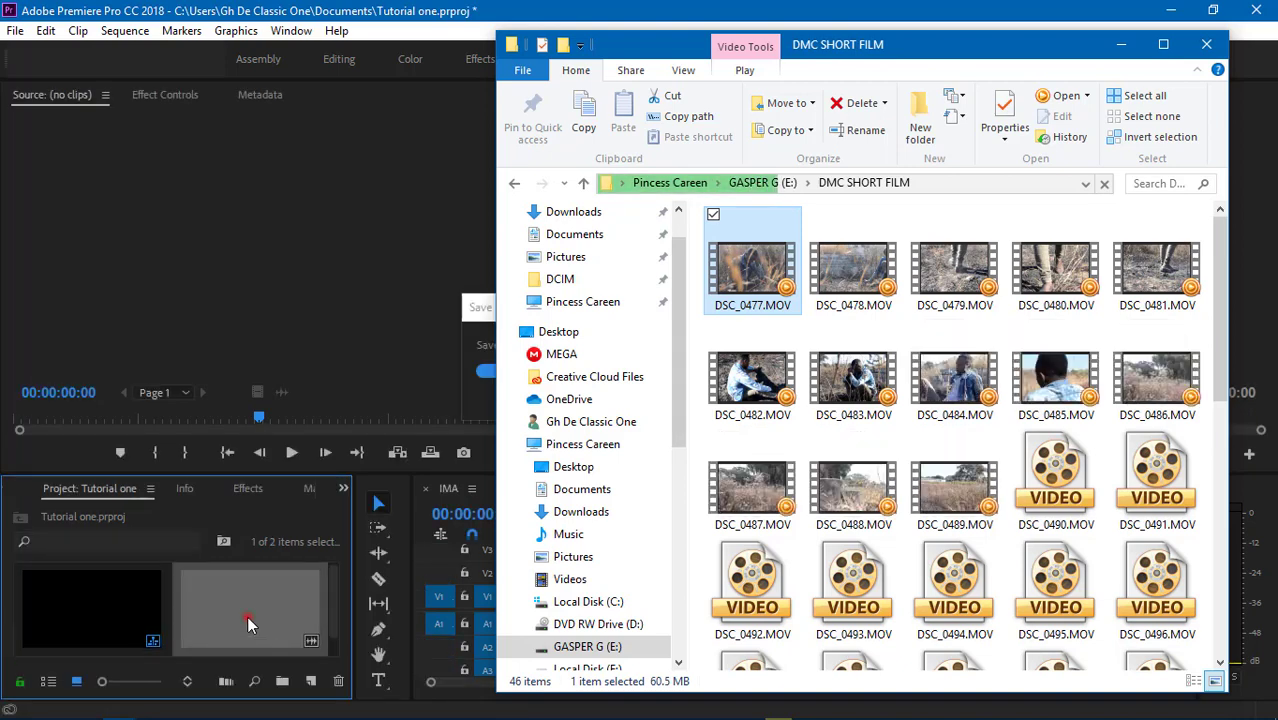
click(248, 617)
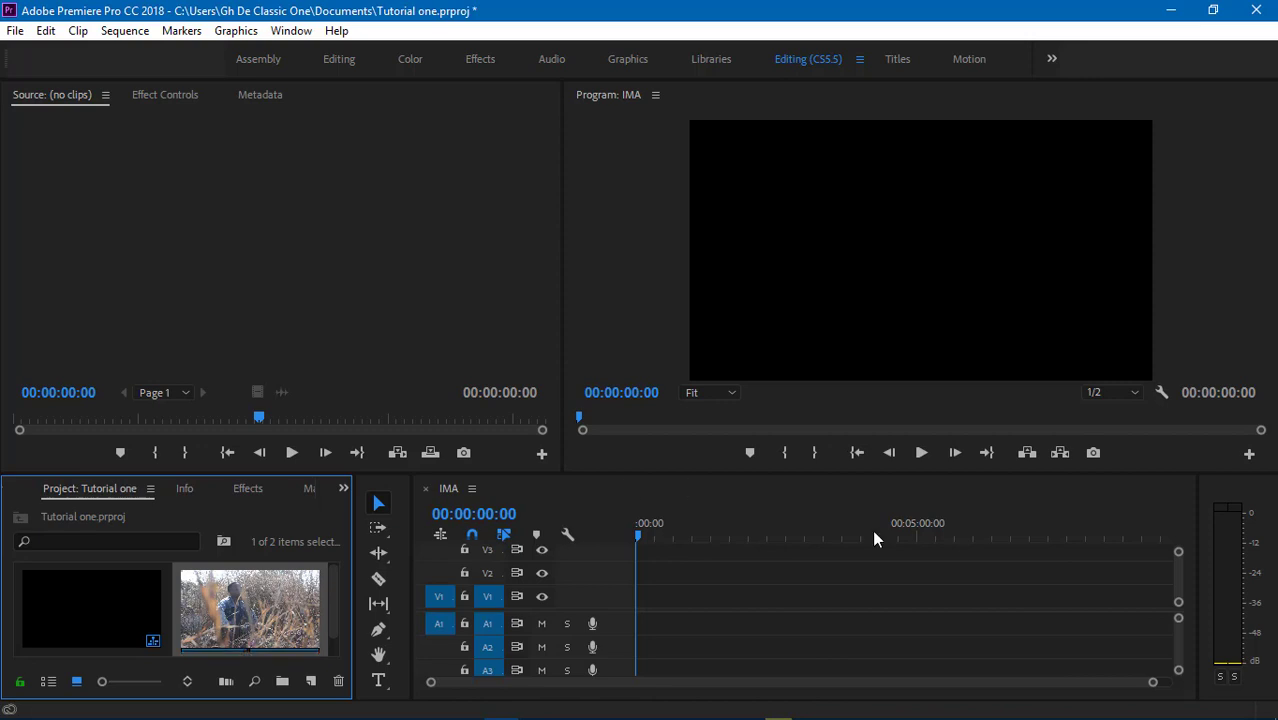
- Load DSC_0477.MOV in the Source monitor and play it from 00:00:00:00 to 00:00:07:08
click(804, 580)
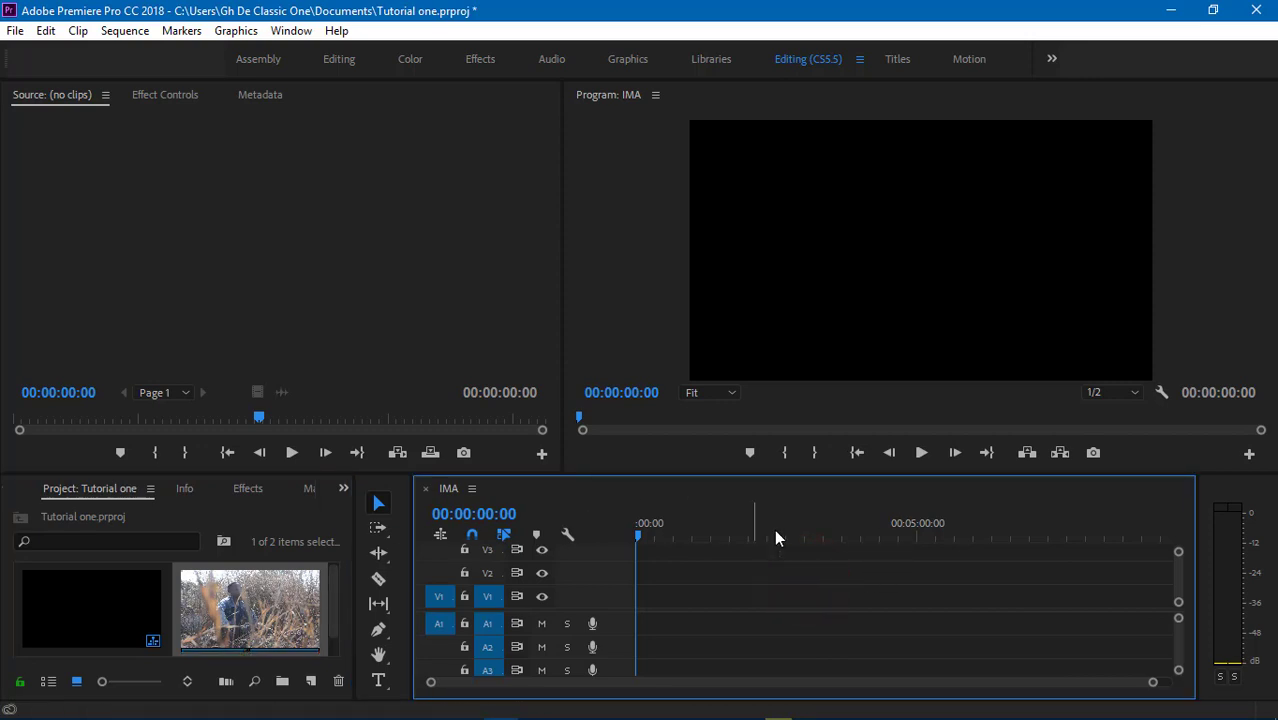
double_click(247, 600)
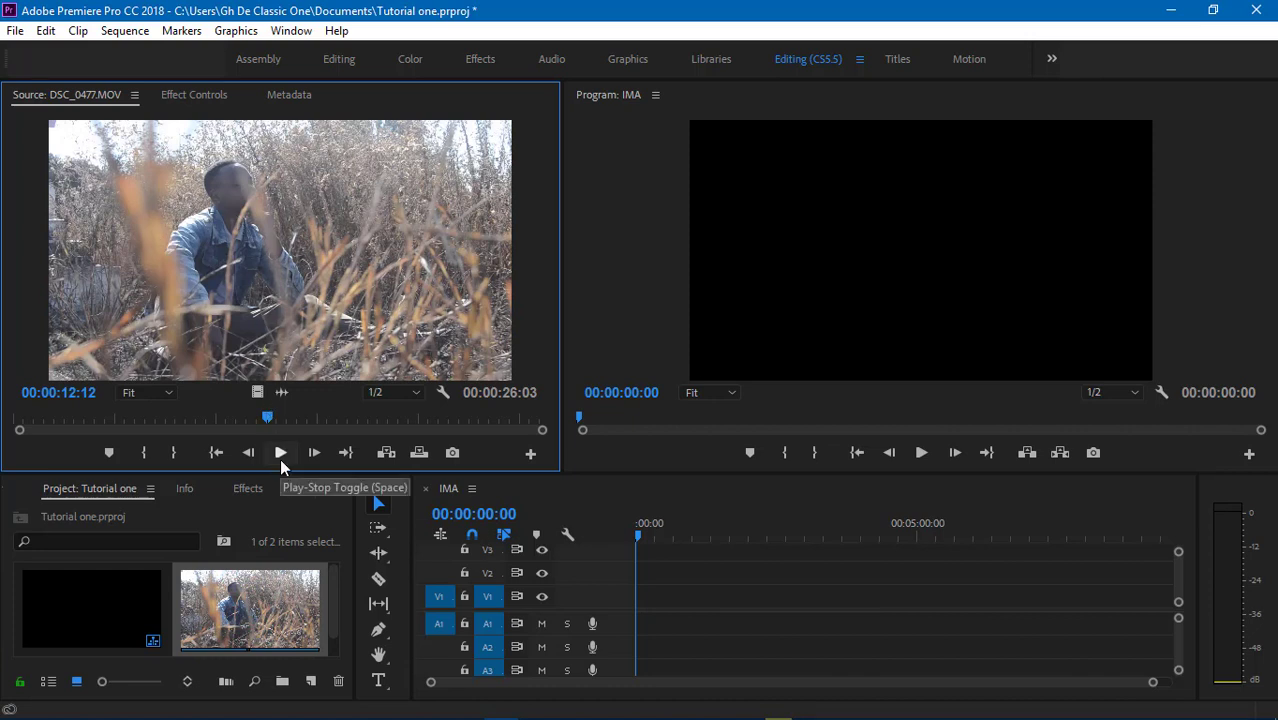
drag(270, 415, 189, 418)
drag(104, 450, 12, 440)
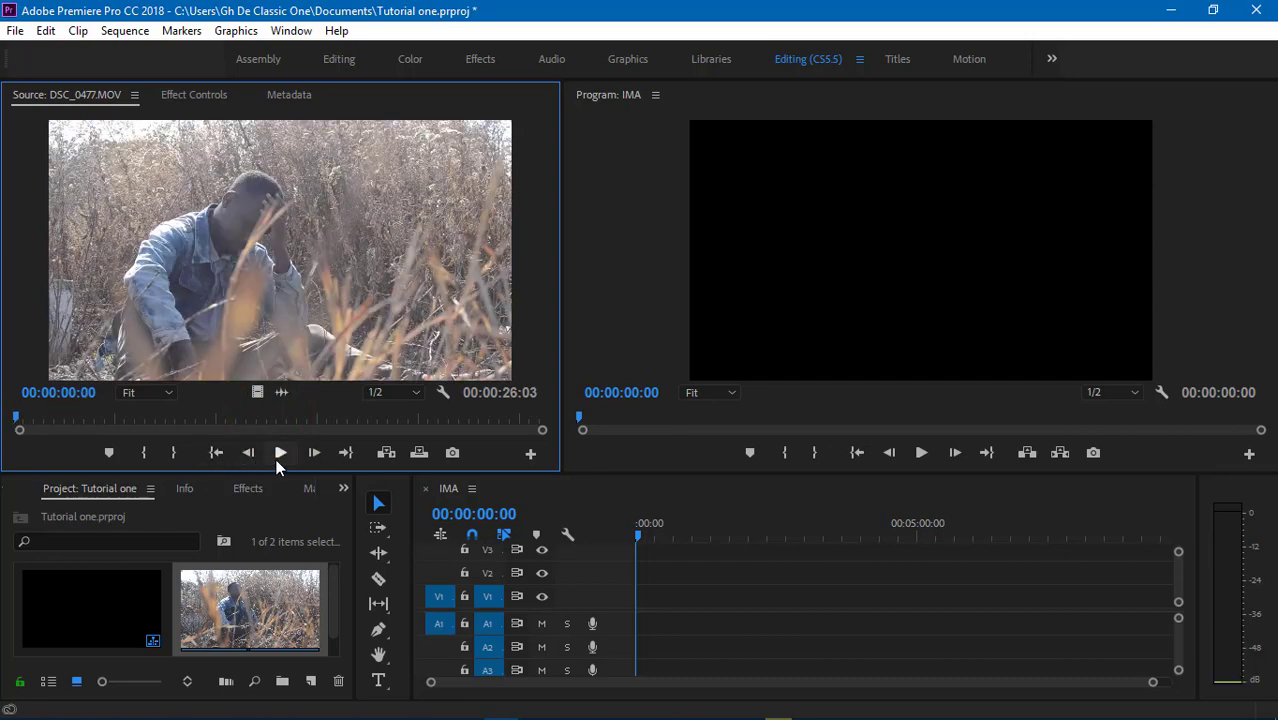
click(279, 462)
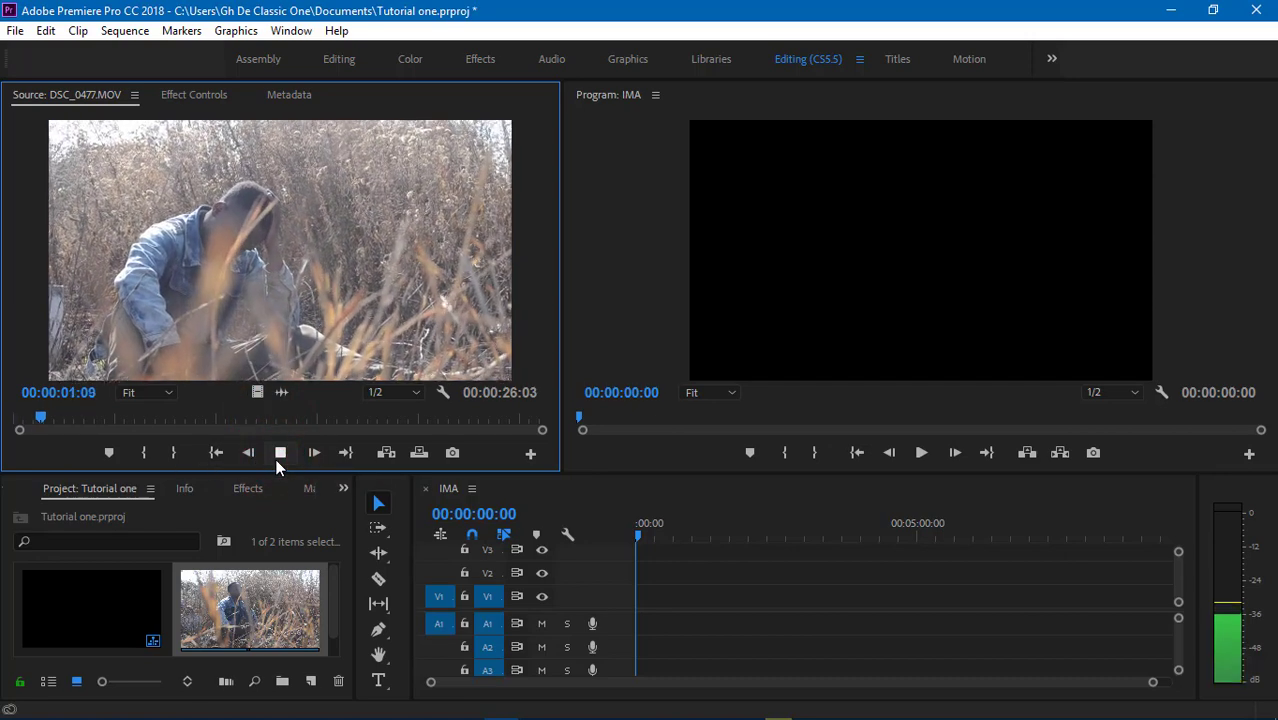
click(281, 451)
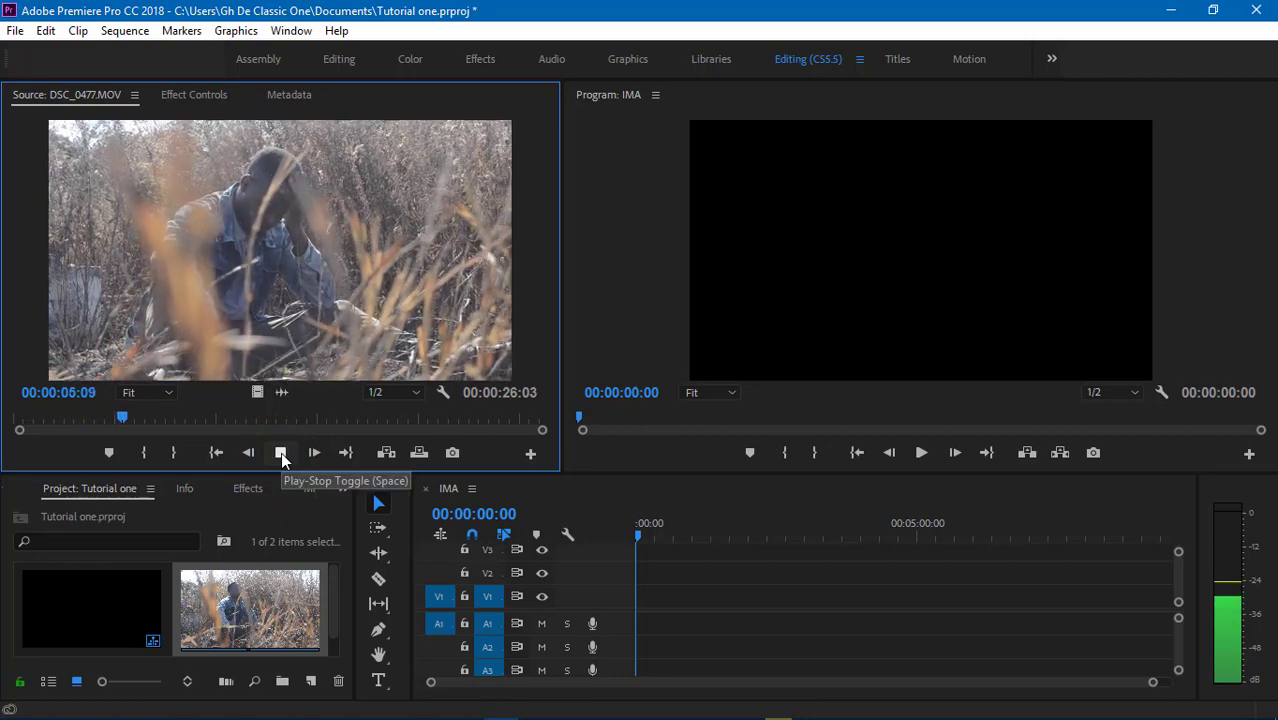
click(281, 453)
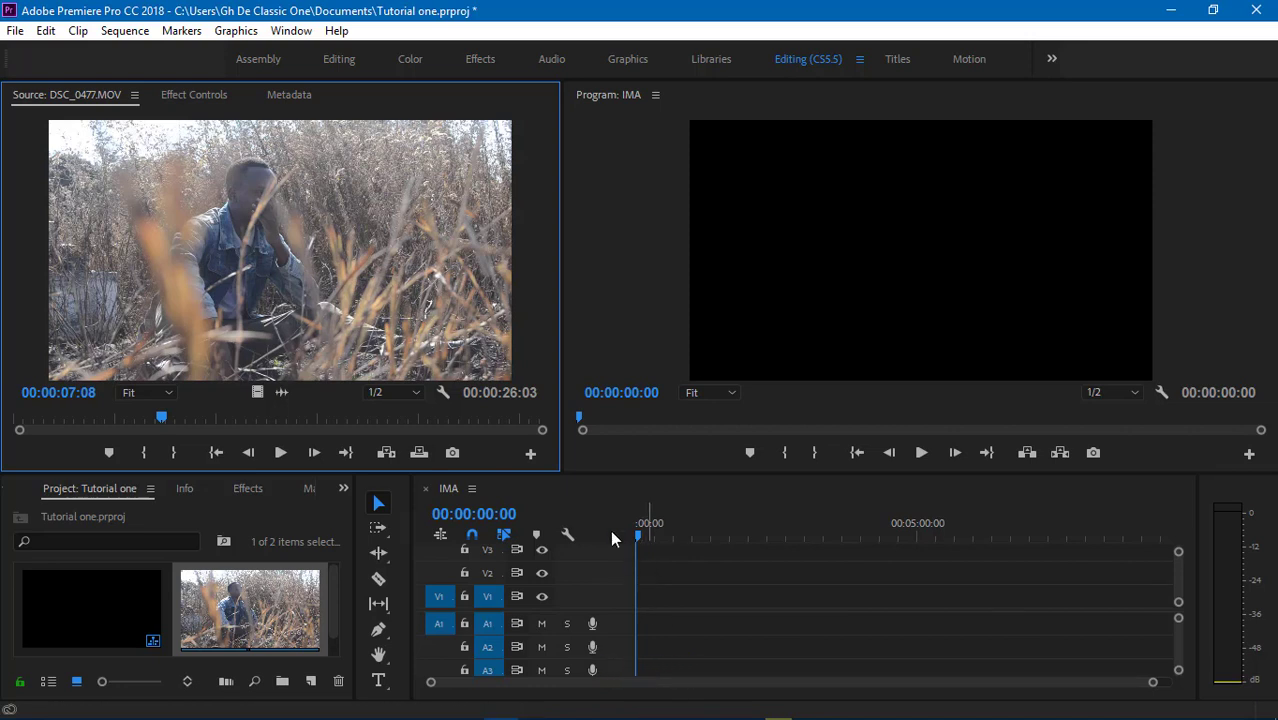
- Drop DSC_0477.MOV onto V1/A1 of IMA, zoom the timeline, and play part of it
drag(258, 213, 640, 608)
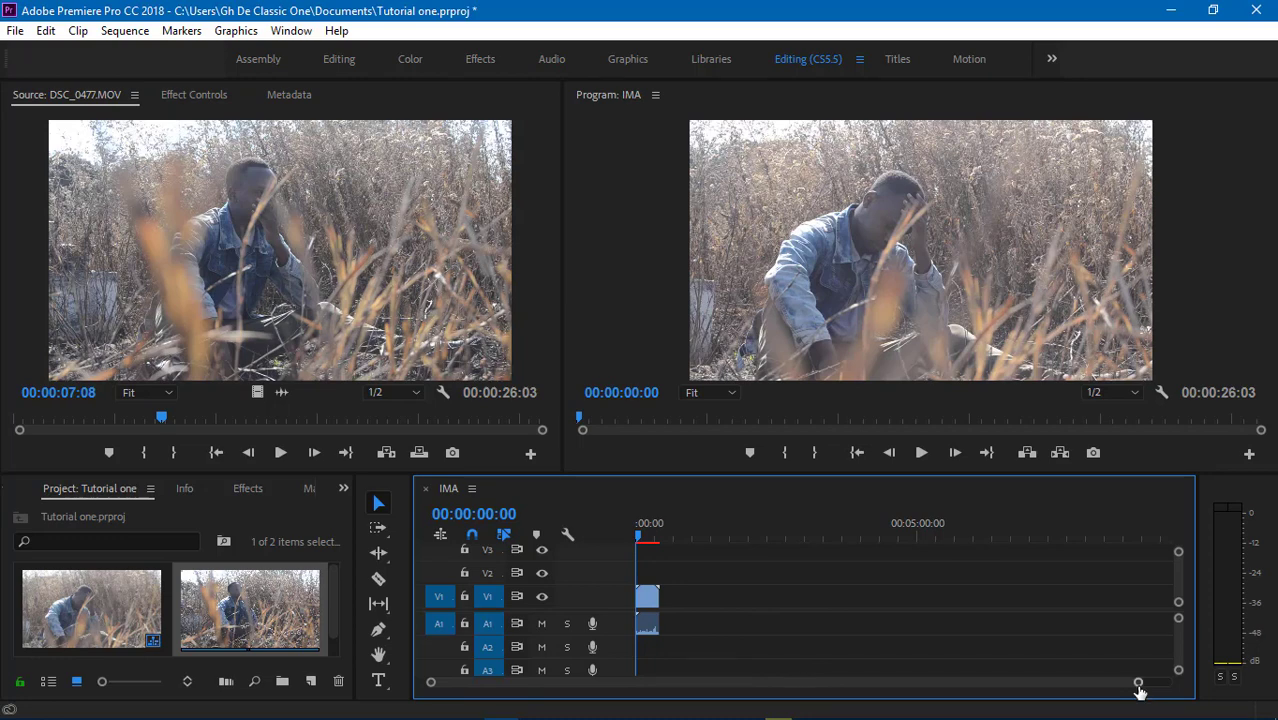
drag(1139, 686, 933, 680)
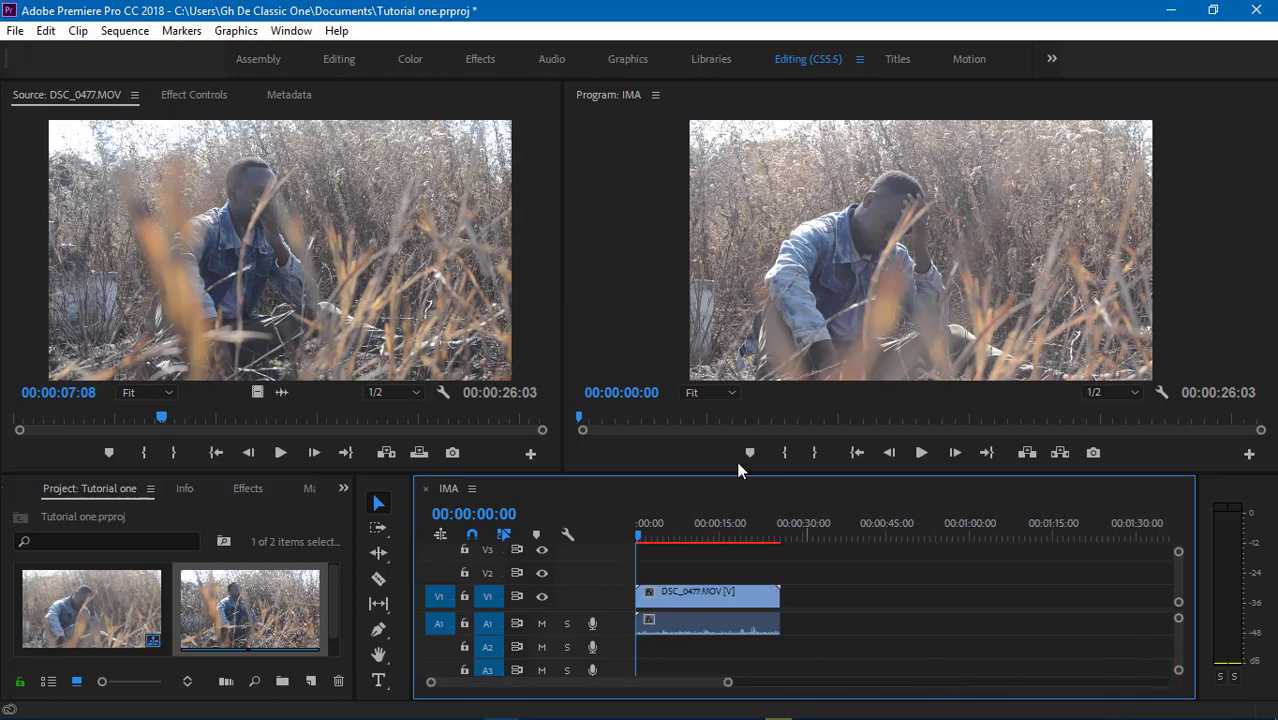
drag(640, 533, 606, 536)
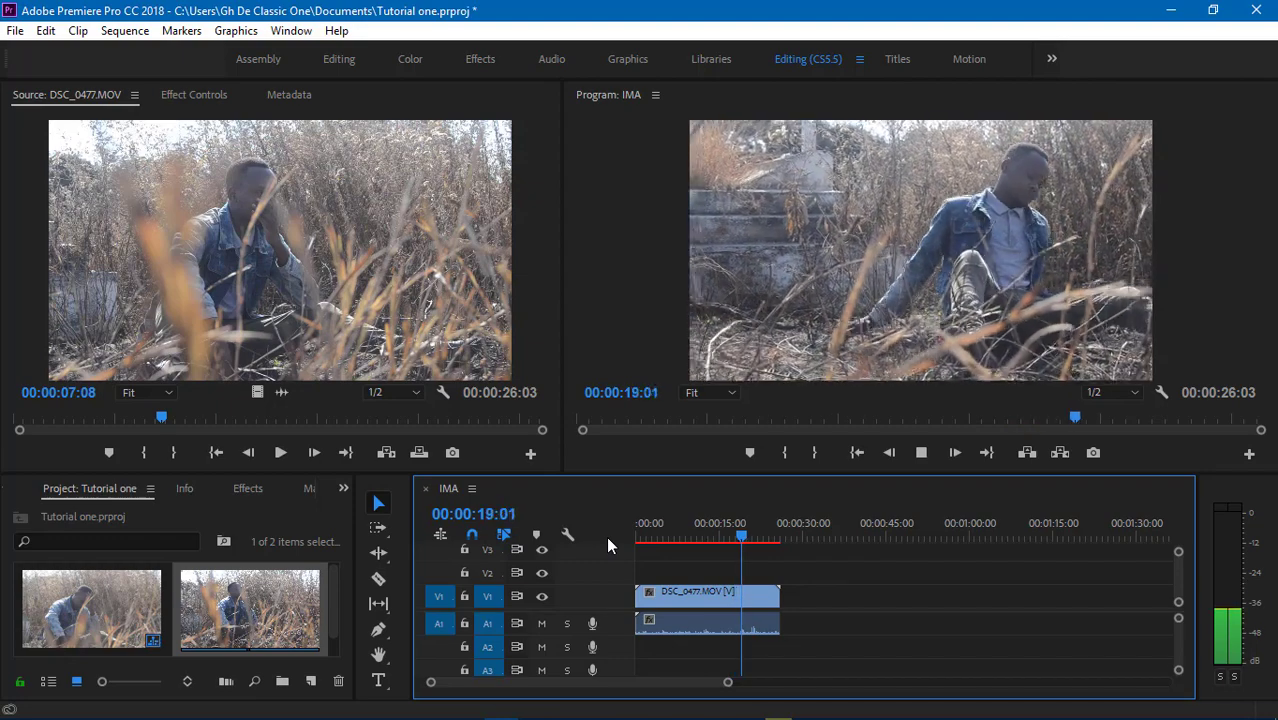
key(space)
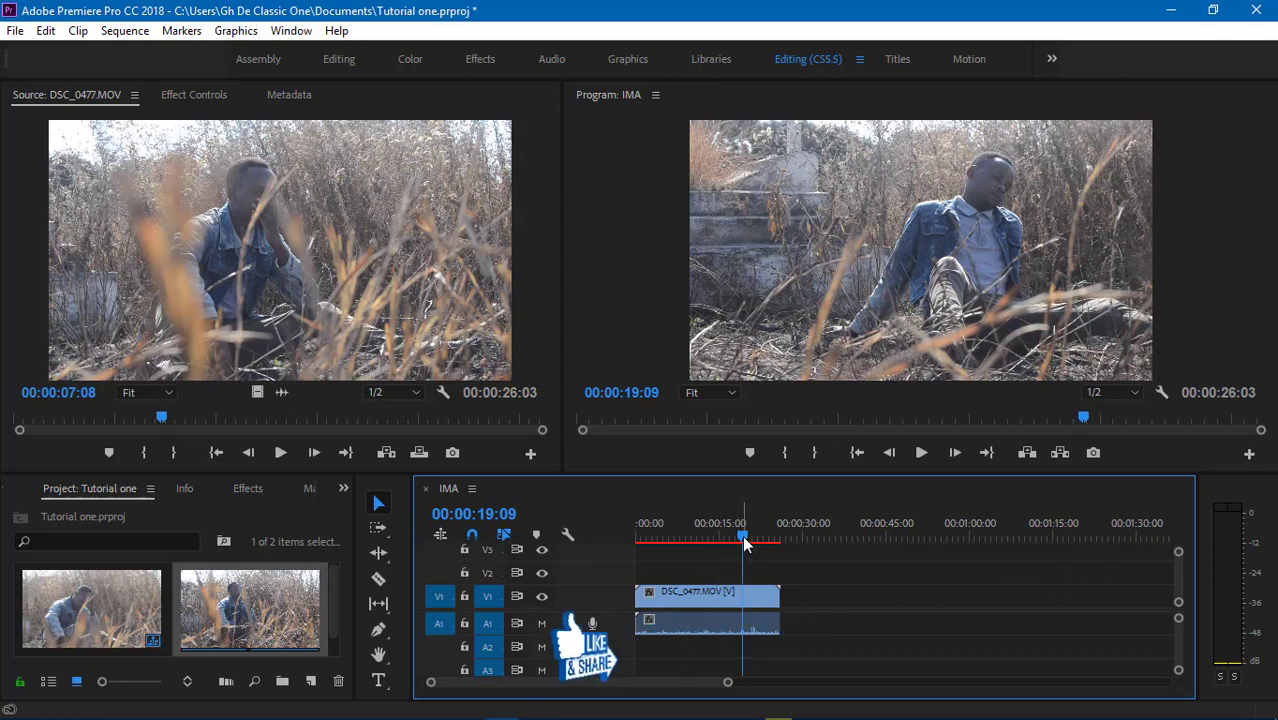
drag(744, 541, 637, 578)
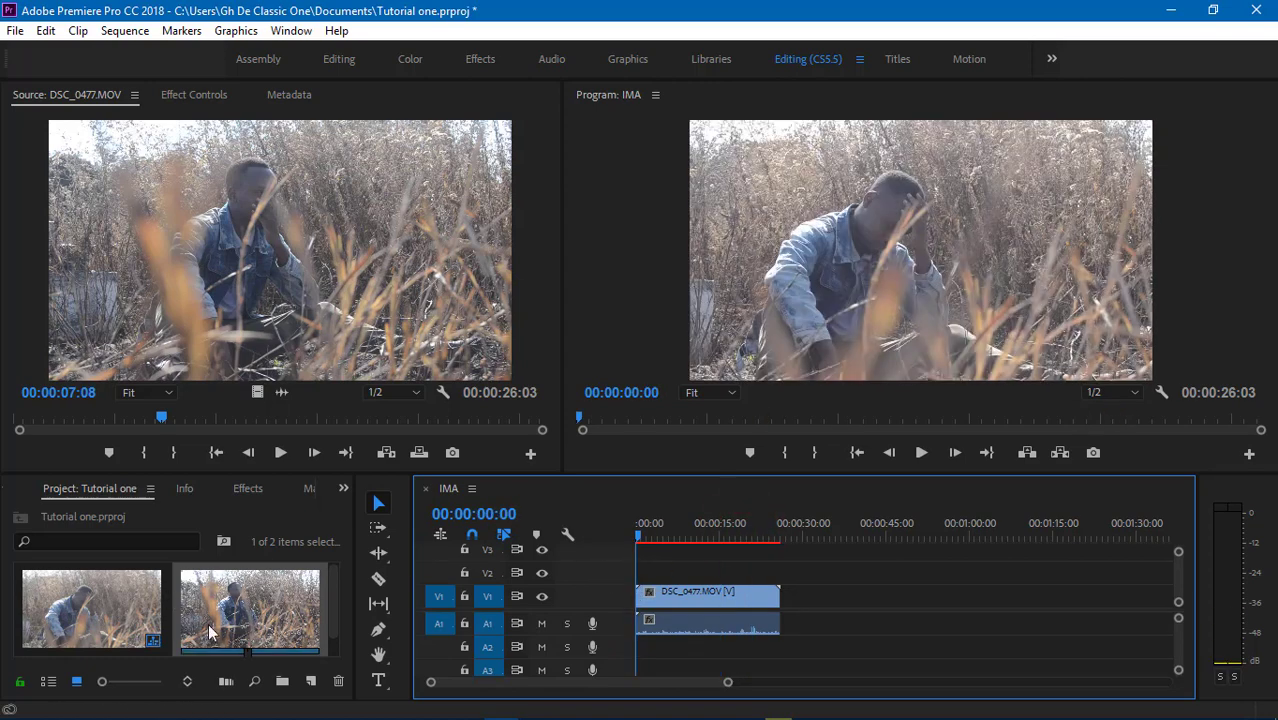
- Check the IMA sequence and DSC_0477.MOV thumbnails in the Project panel
click(335, 602)
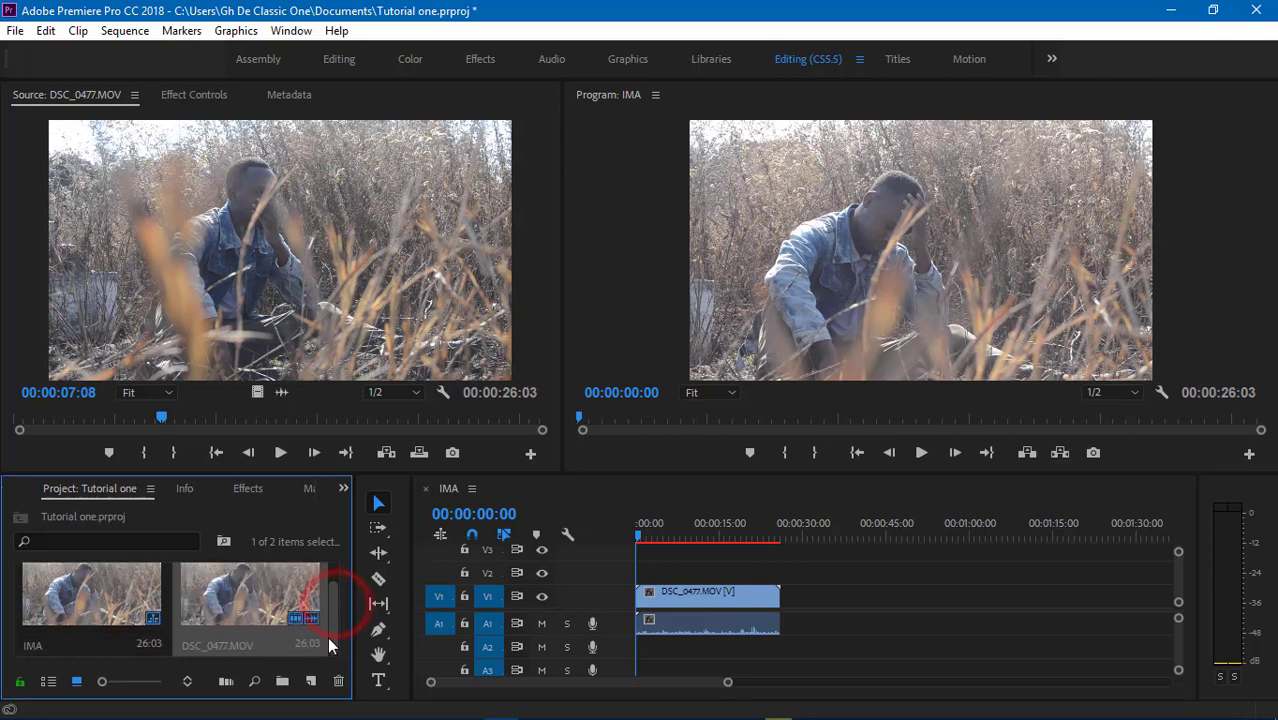
click(112, 630)
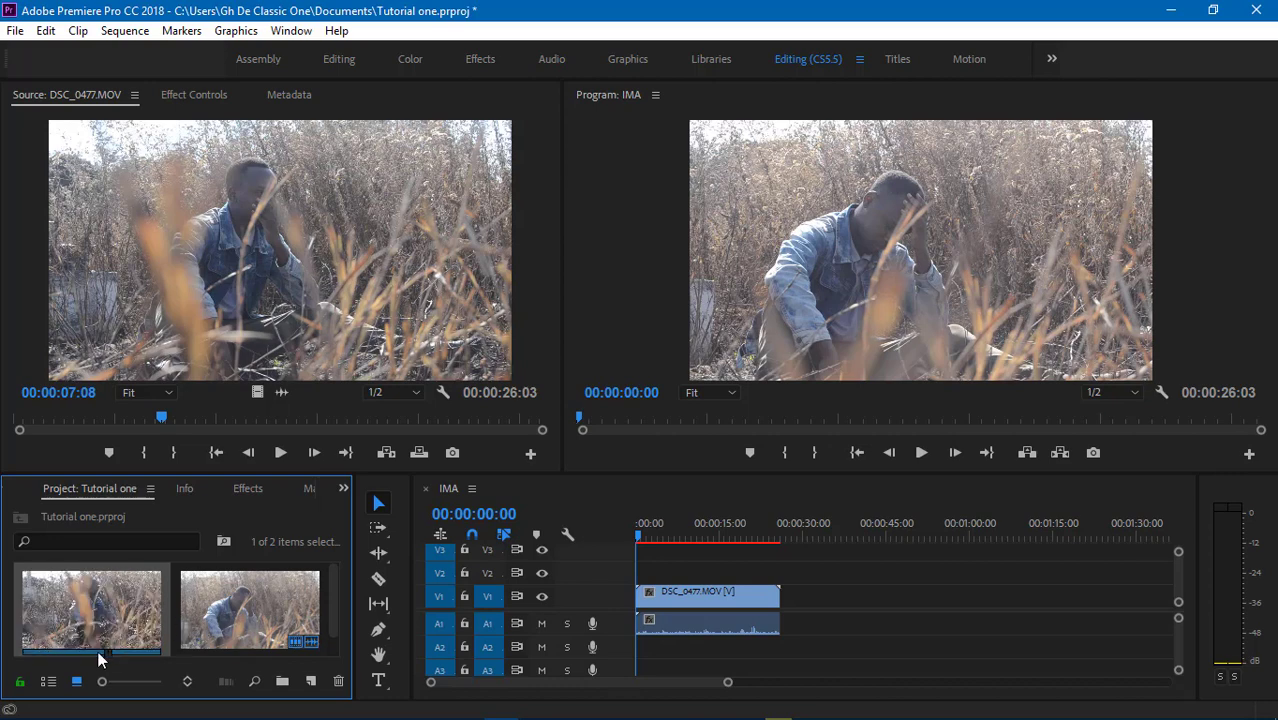
click(104, 649)
click(255, 610)
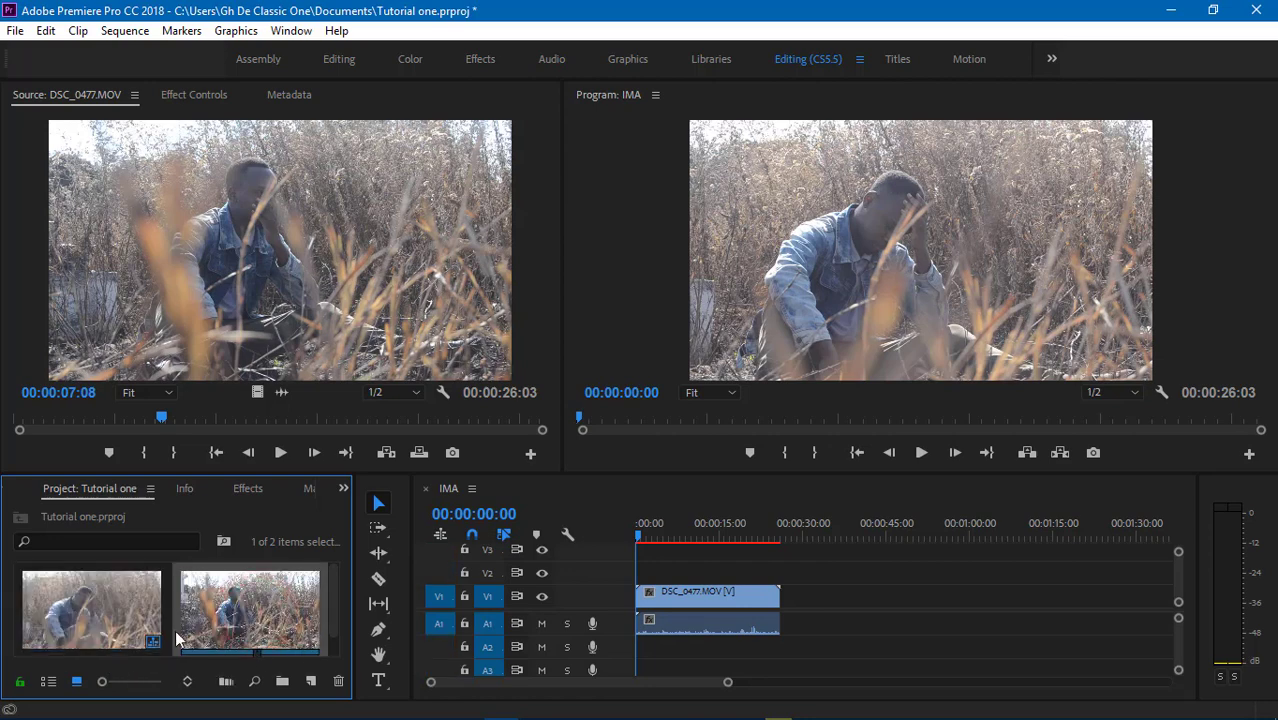
- Reselect the IMA sequence and save the Tutorial one project with Ctrl+S
click(90, 600)
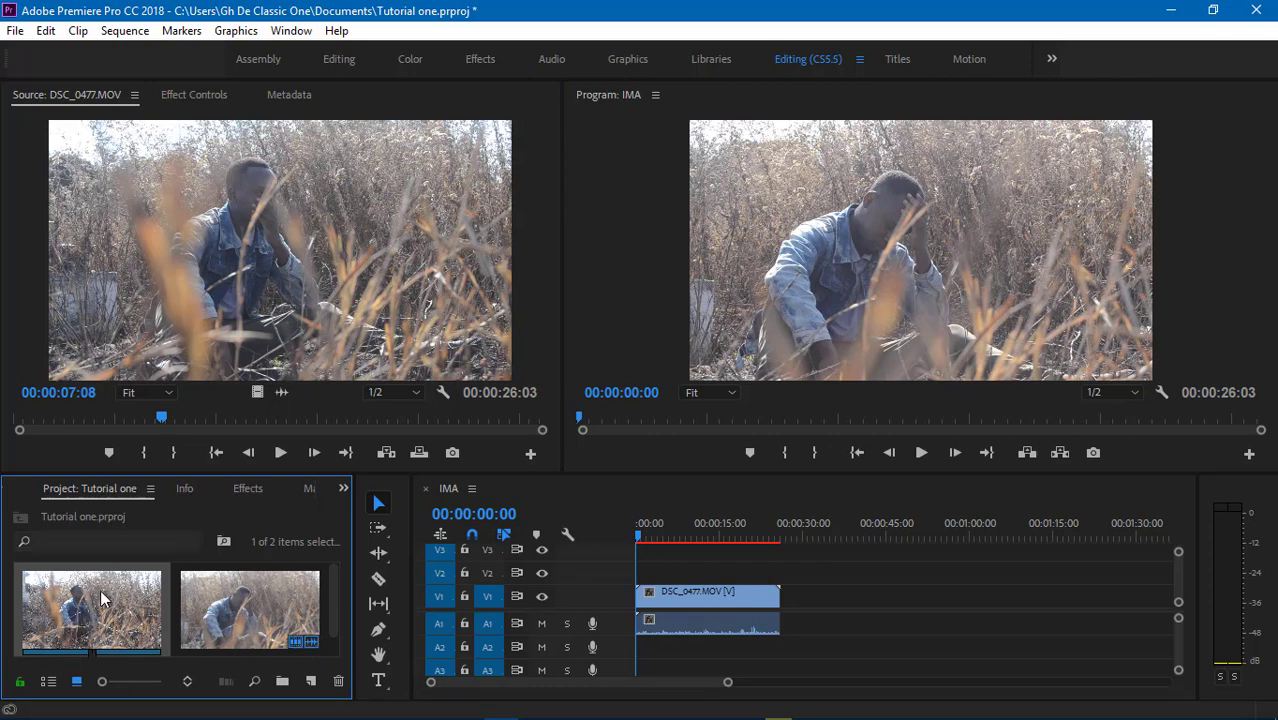
key(ctrl+s)
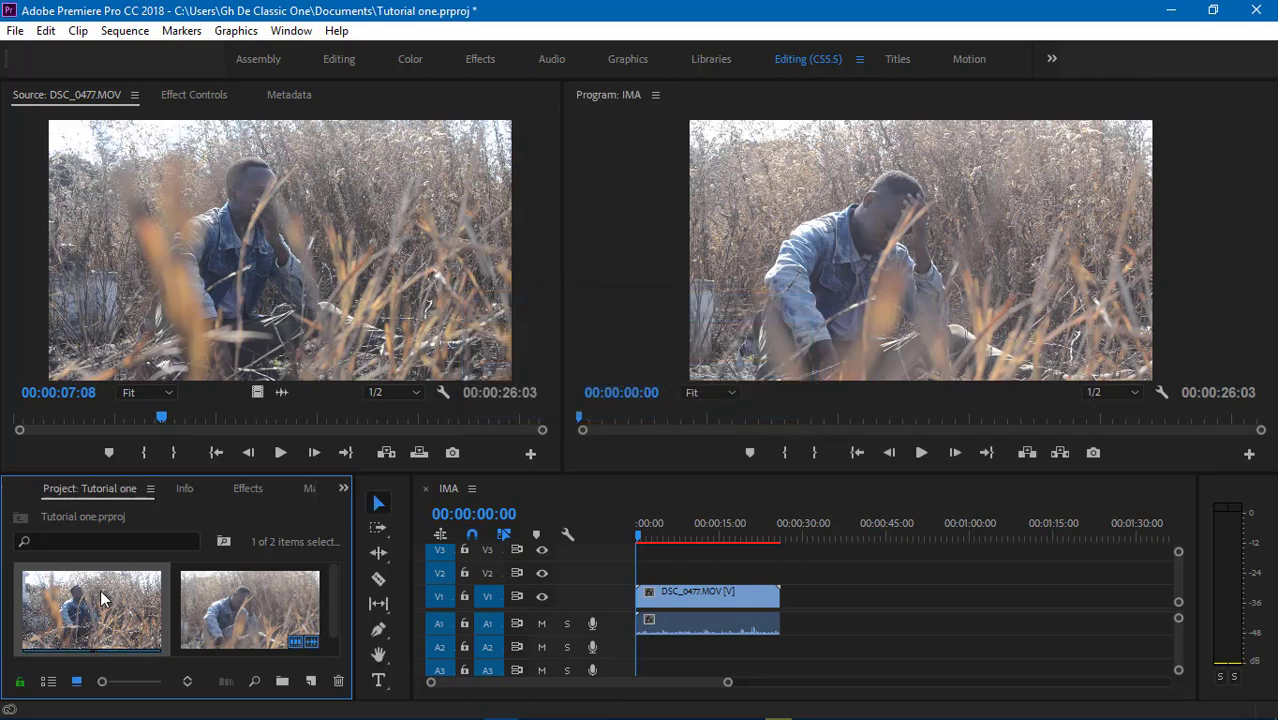
click(447, 488)
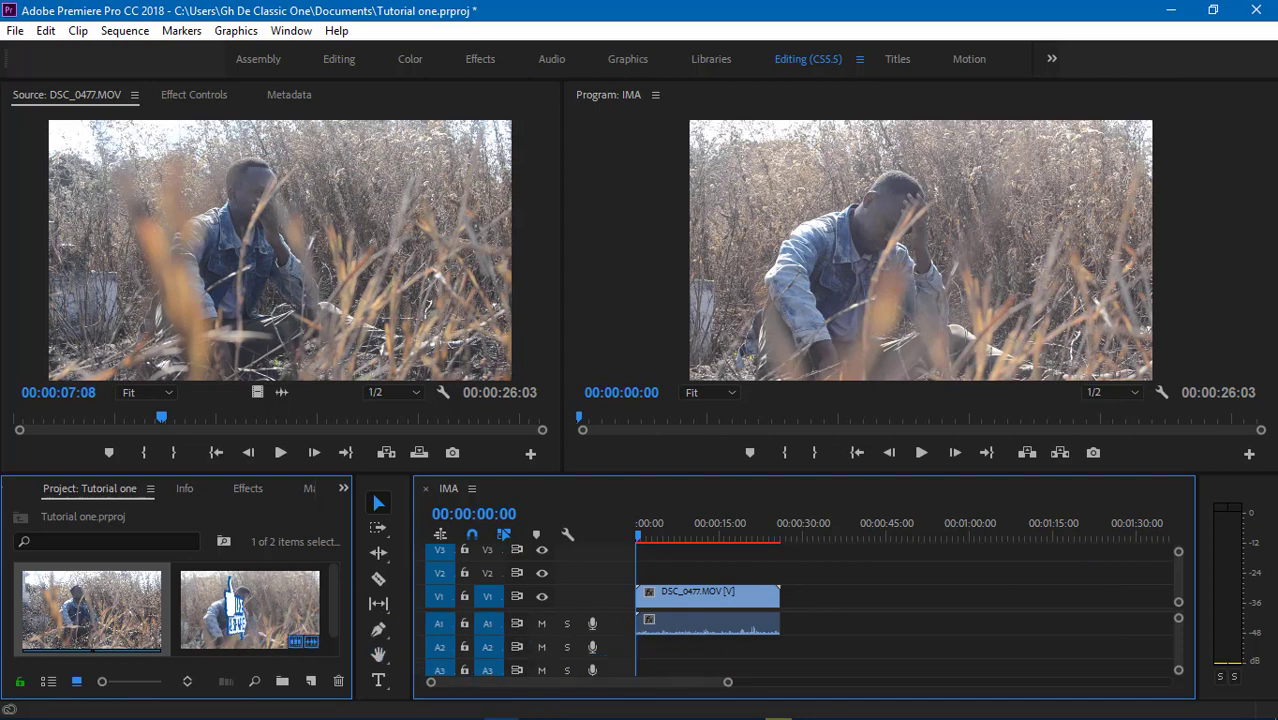
mouse_move(996, 716)
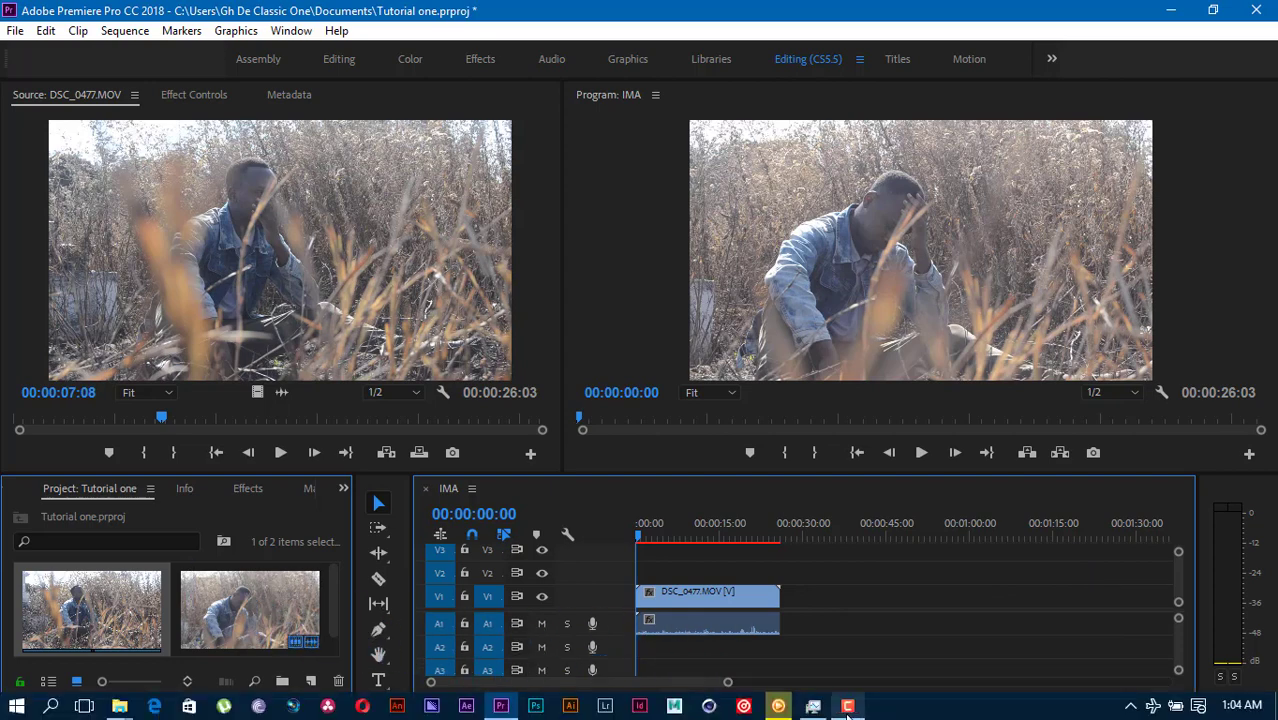
mouse_move(848, 706)
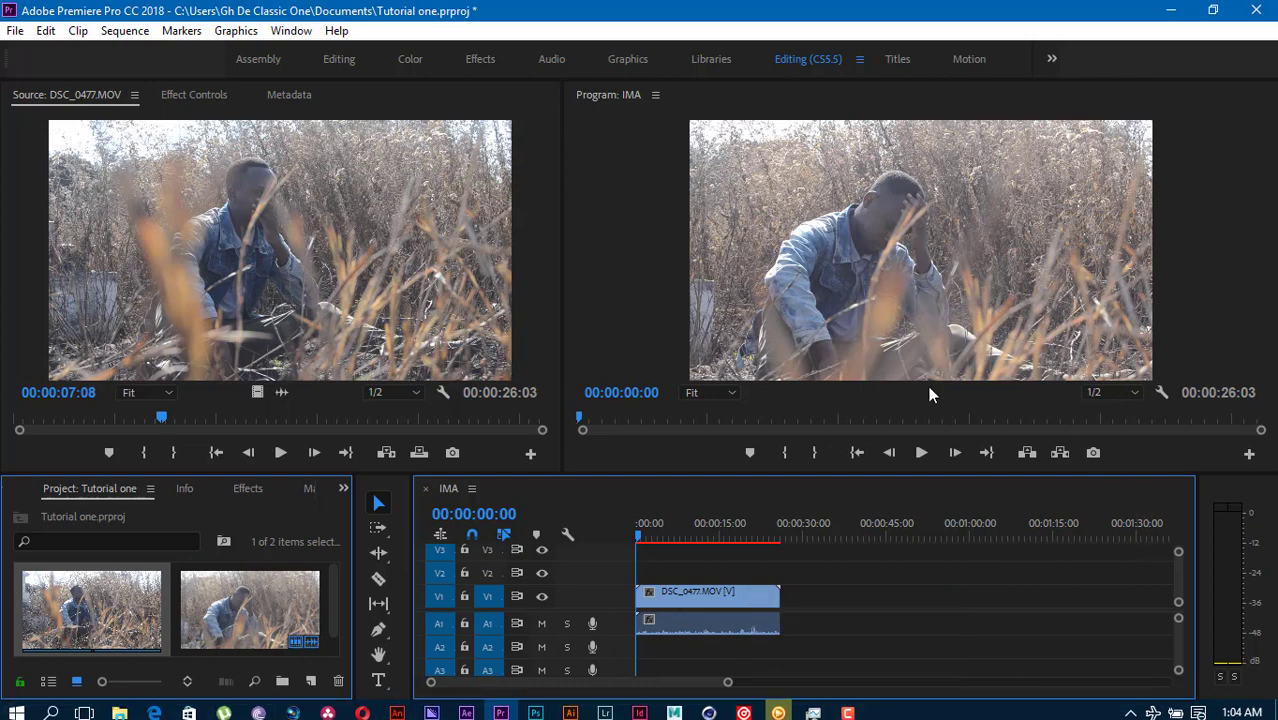